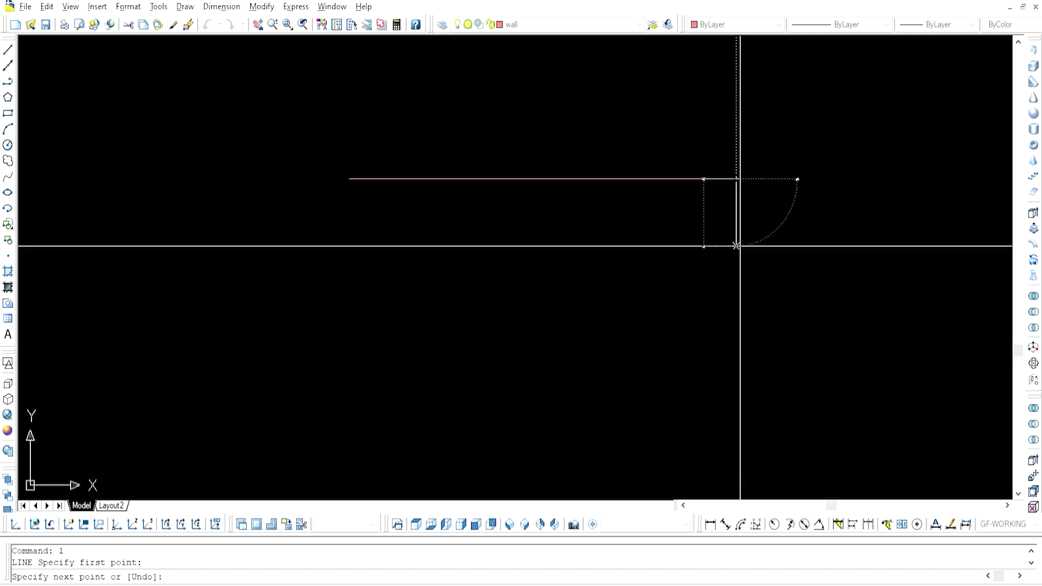
# Step: Mirror the right wall and the top line to create the left and bottom walls, keeping the originals
pyautogui.write('mi')
pyautogui.press('Return')
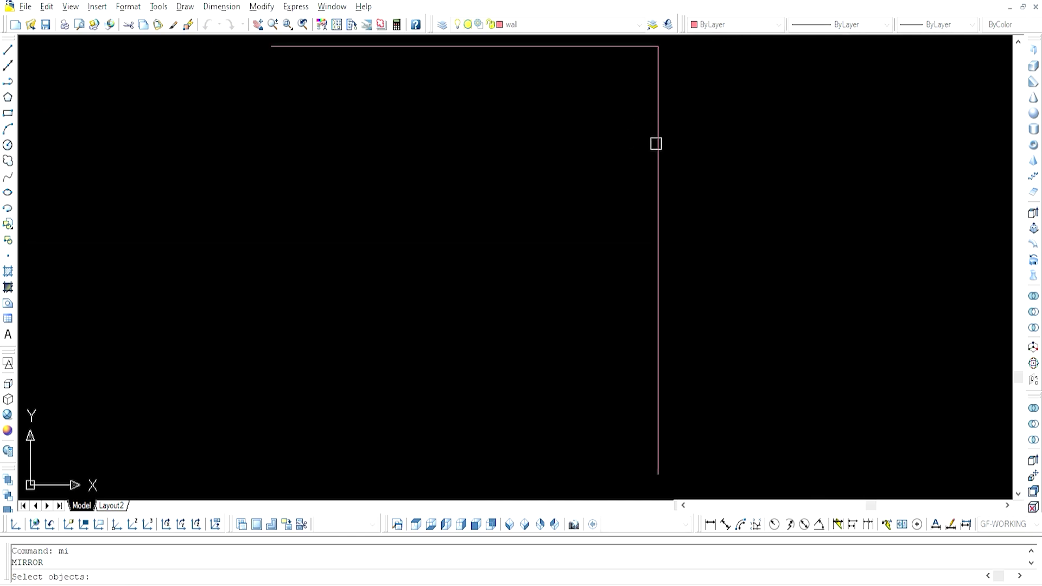
pyautogui.press('Return')
pyautogui.click(465, 47)
pyautogui.click(456, 78)
pyautogui.press('Return')
pyautogui.press('Return')
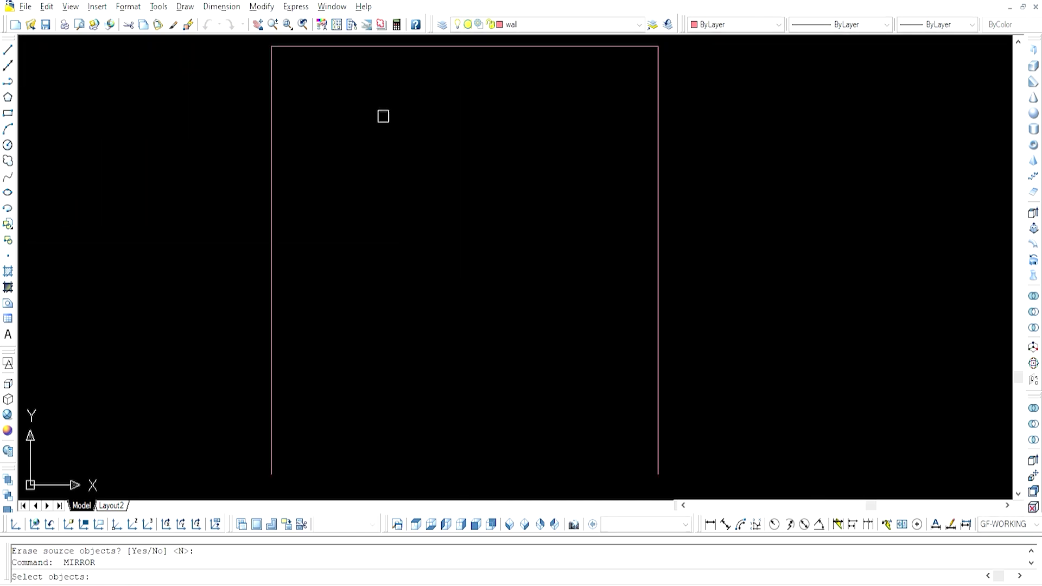
pyautogui.press('Return')
pyautogui.click(271, 260)
pyautogui.click(238, 257)
pyautogui.press('Return')
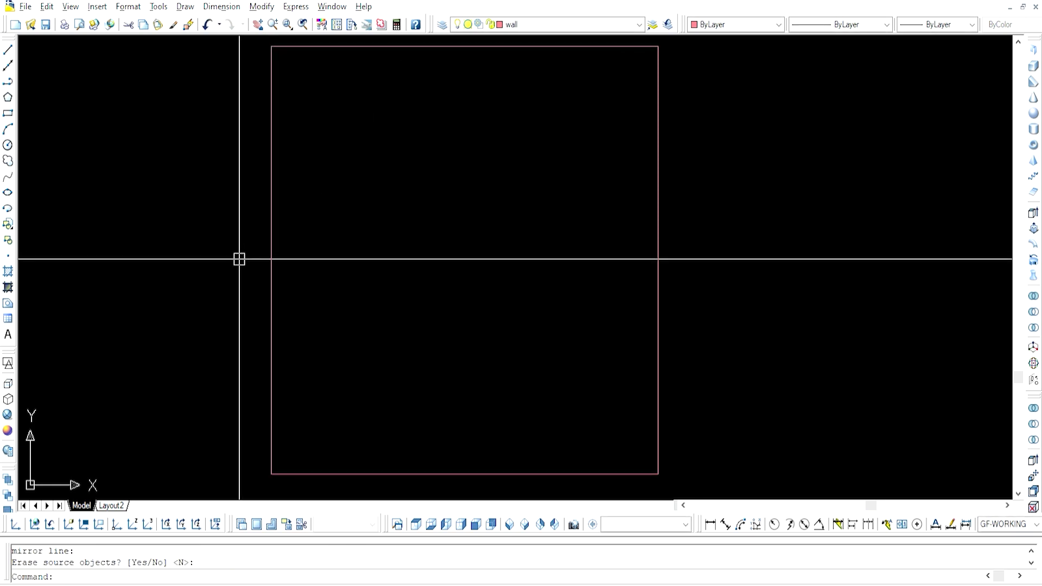
# Step: Zoom All so the whole square room outline is visible
pyautogui.write('z')
pyautogui.press('Return')
pyautogui.write('a')
pyautogui.press('Return')
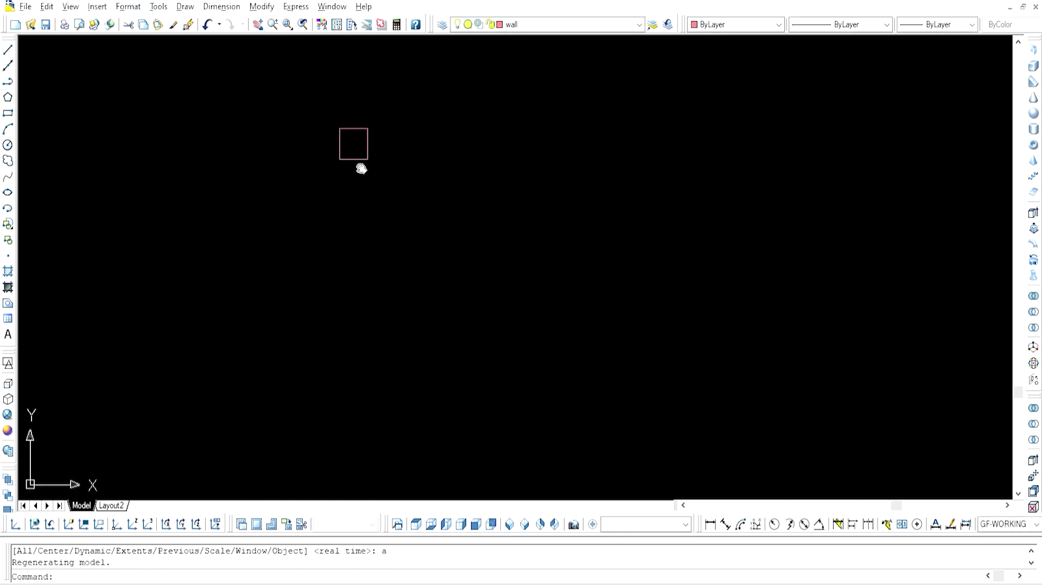
pyautogui.scroll(3, 468, 293)
pyautogui.scroll(2, 469, 298)
pyautogui.write('dloi')
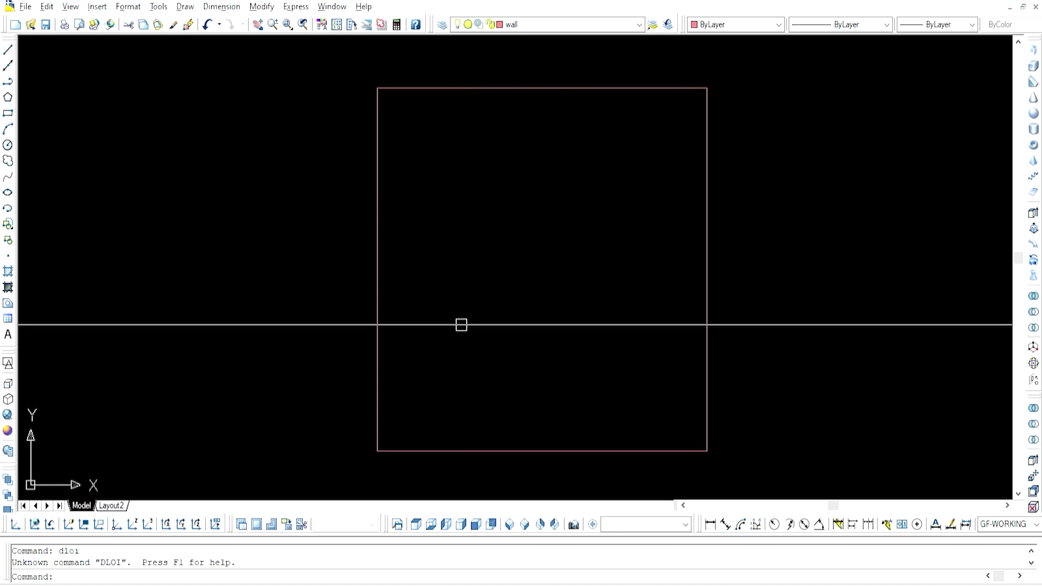
pyautogui.press('Escape')
# Step: Check the left wall length with a linear dimension, then erase the temporary 10' dimensions
pyautogui.write('dli')
pyautogui.press('Return')
pyautogui.press('Return')
pyautogui.click(379, 312)
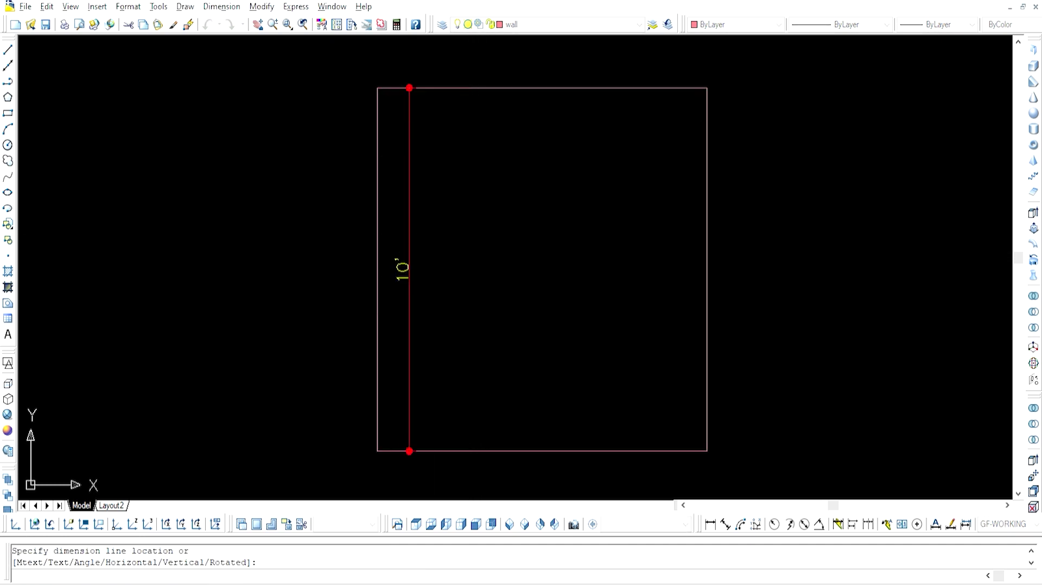
pyautogui.click(449, 178)
pyautogui.write('ecify opposite corner:')
pyautogui.press('Return')
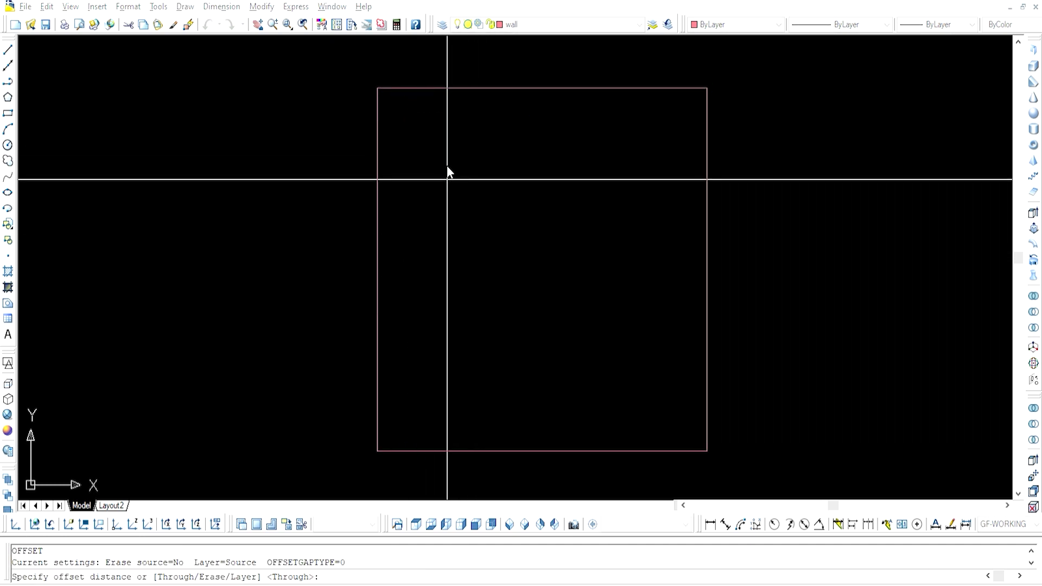
# Step: Offset each wall line 9" outward to give the walls thickness
pyautogui.write('9')
pyautogui.press('Return')
pyautogui.click(378, 188)
pyautogui.click(325, 198)
pyautogui.click(707, 168)
pyautogui.click(670, 451)
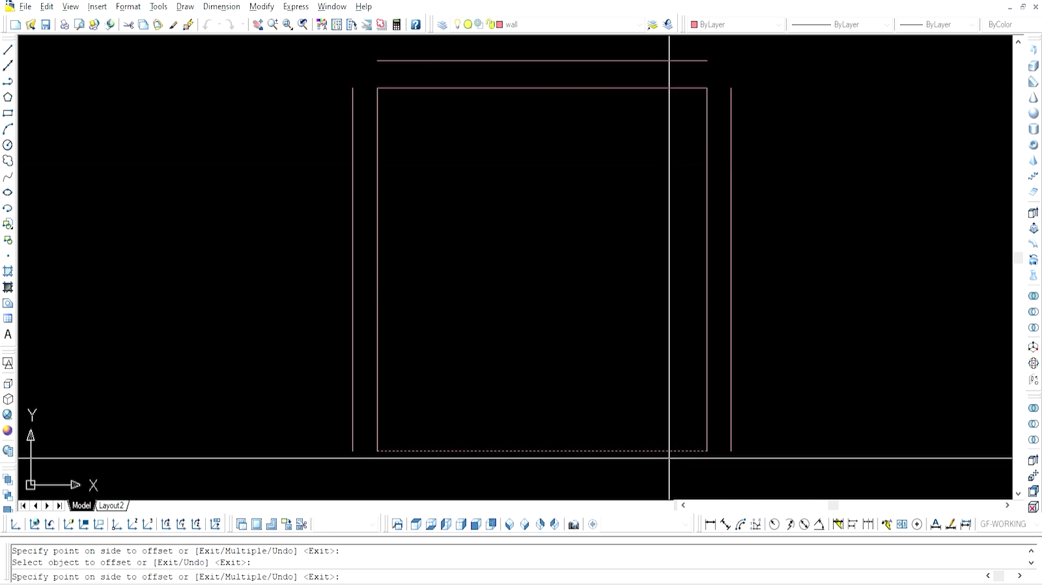
pyautogui.click(671, 472)
# Step: Fillet the four outer wall corners closed
pyautogui.write('f')
pyautogui.click(731, 442)
pyautogui.press('Return')
pyautogui.click(628, 61)
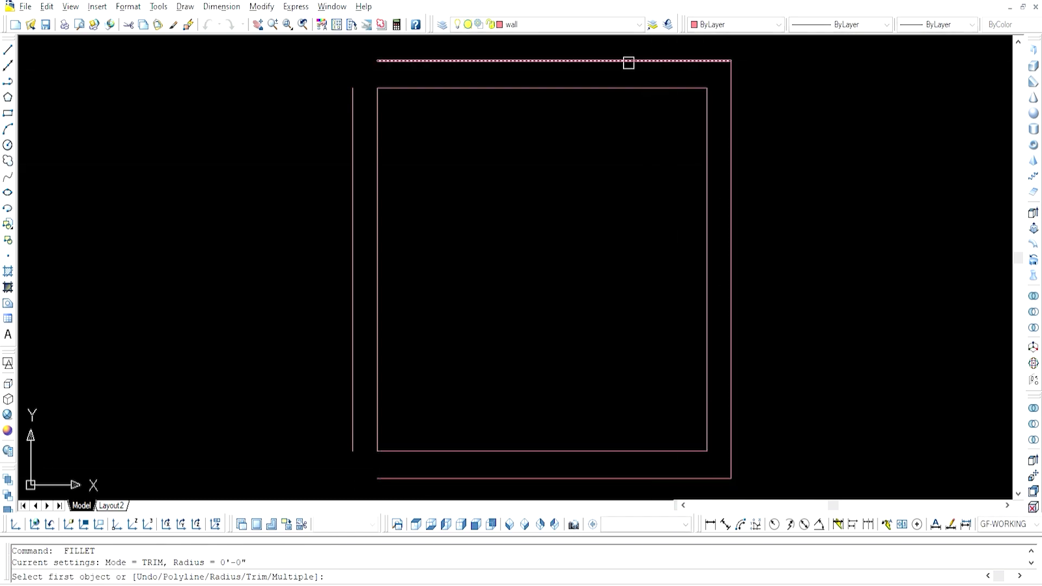
pyautogui.click(352, 93)
pyautogui.press('Return')
pyautogui.click(353, 326)
pyautogui.click(416, 479)
pyautogui.write('z ')
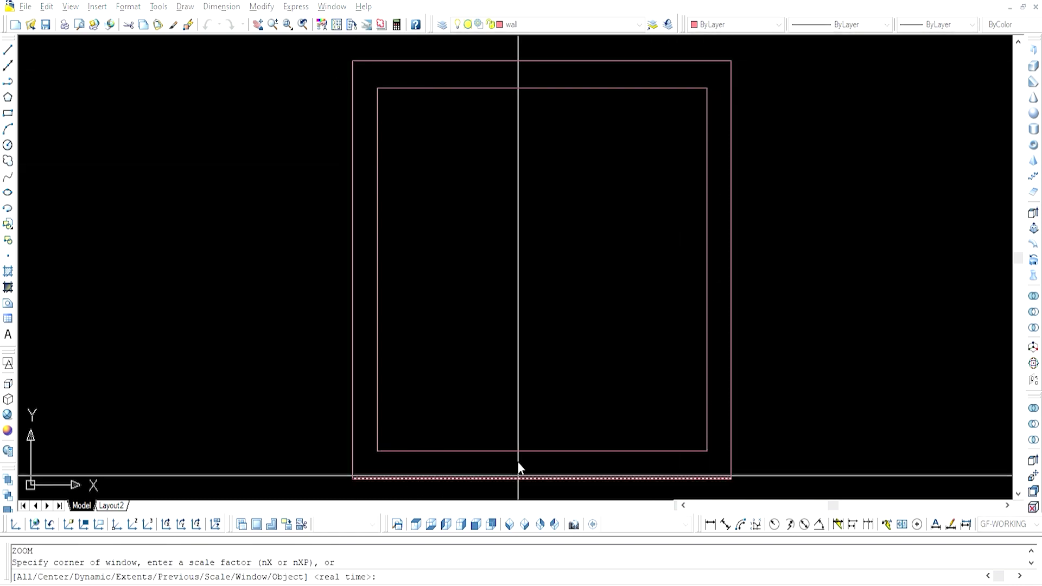
pyautogui.write('e')
pyautogui.scroll(-2, 482, 371)
pyautogui.hotkey('ctrl', 's')
pyautogui.scroll(2, 586, 407)
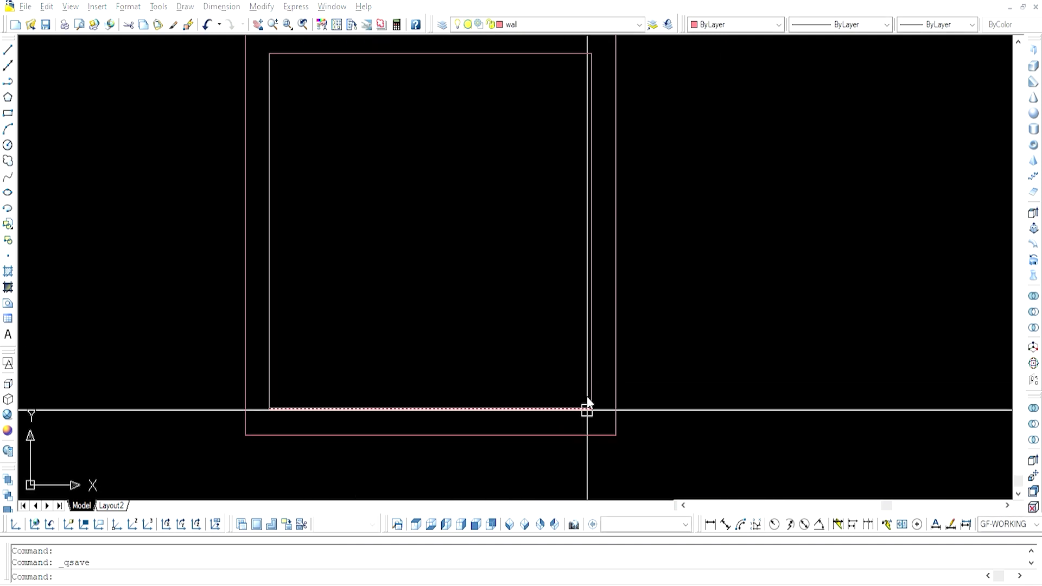
# Step: Draw a door jamb line across the bottom wall near the inner bottom-right corner, using a circle as a guide
pyautogui.write('c')
pyautogui.click(592, 409)
pyautogui.write('4 l')
pyautogui.click(579, 409)
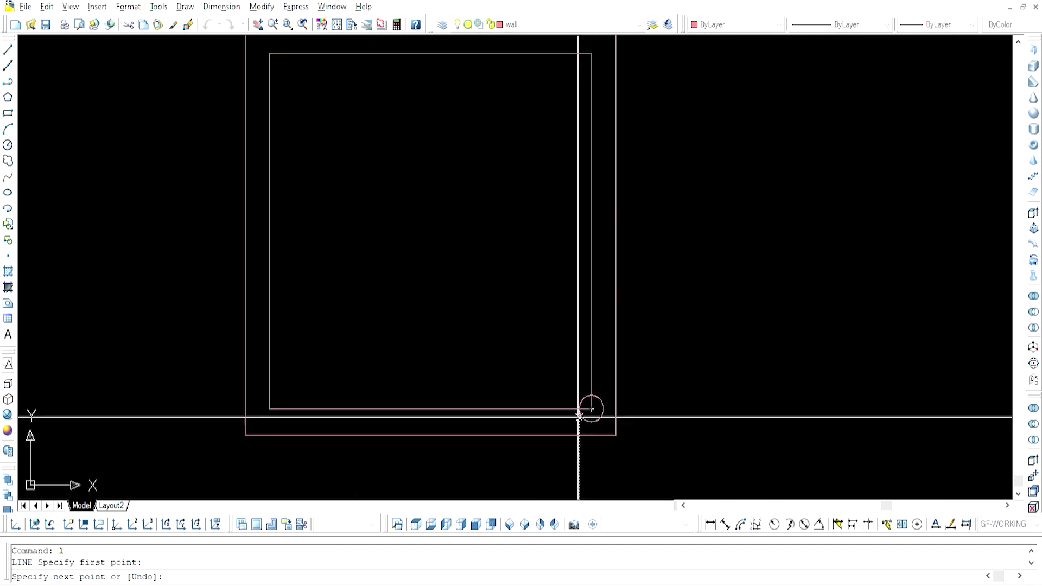
pyautogui.click(579, 435)
pyautogui.press('Delete')
# Step: Offset the jamb 42" (3'6") left and trim the bottom wall between the jambs
pyautogui.write('o 42')
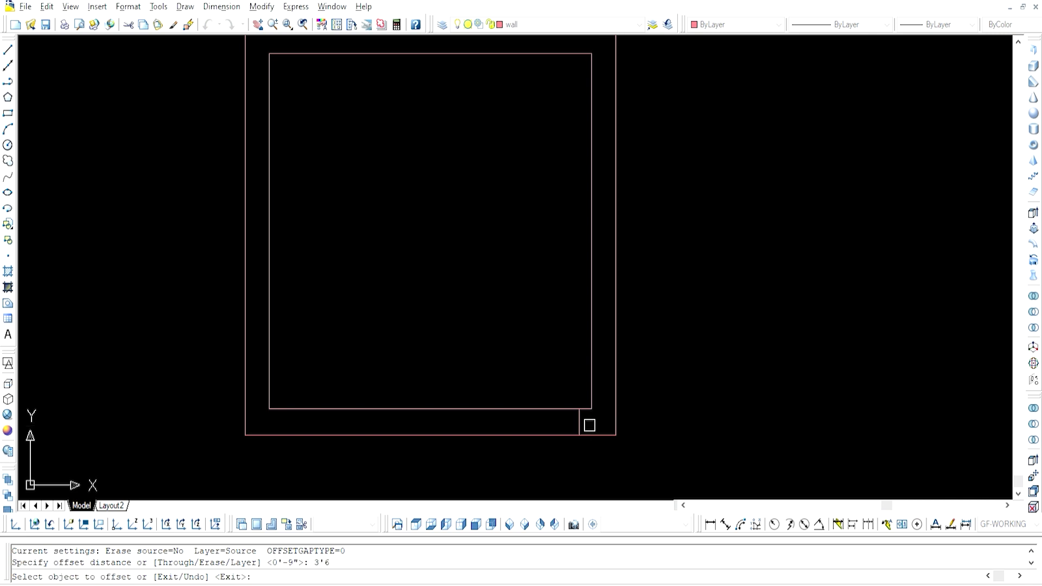
pyautogui.click(579, 423)
pyautogui.click(542, 365)
pyautogui.press('Escape')
pyautogui.write('tr')
pyautogui.press('Return')
pyautogui.moveTo(449, 217); pyautogui.dragTo(454, 261, button='middle')
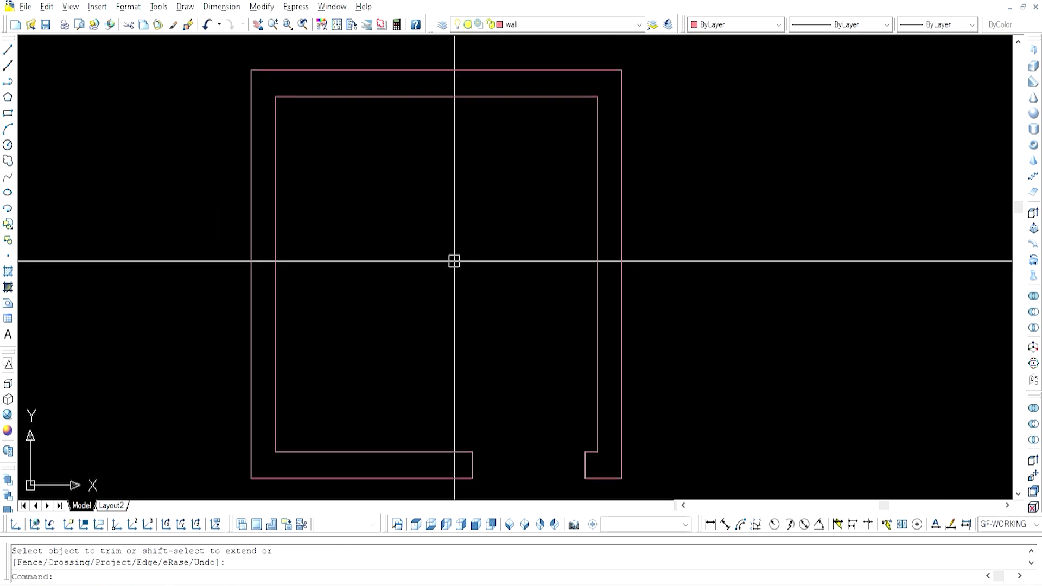
pyautogui.scroll(-1, 454, 261)
# Step: Draw a centre line across the top wall and offset it 36 to each side for the window edges
pyautogui.write('l')
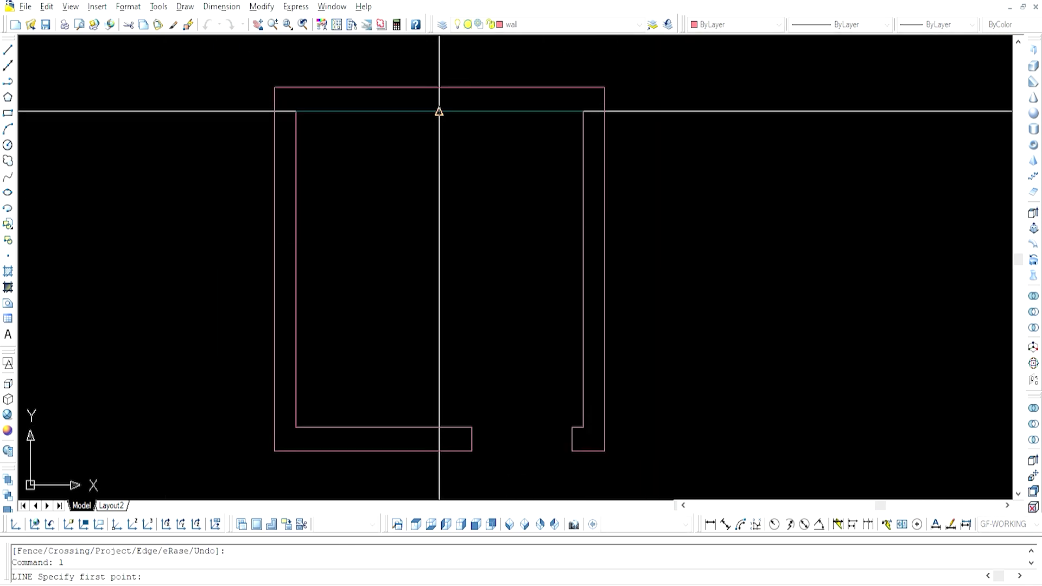
pyautogui.click(439, 111)
pyautogui.click(440, 87)
pyautogui.press('Escape')
pyautogui.write('o 36')
pyautogui.click(440, 98)
pyautogui.click(380, 92)
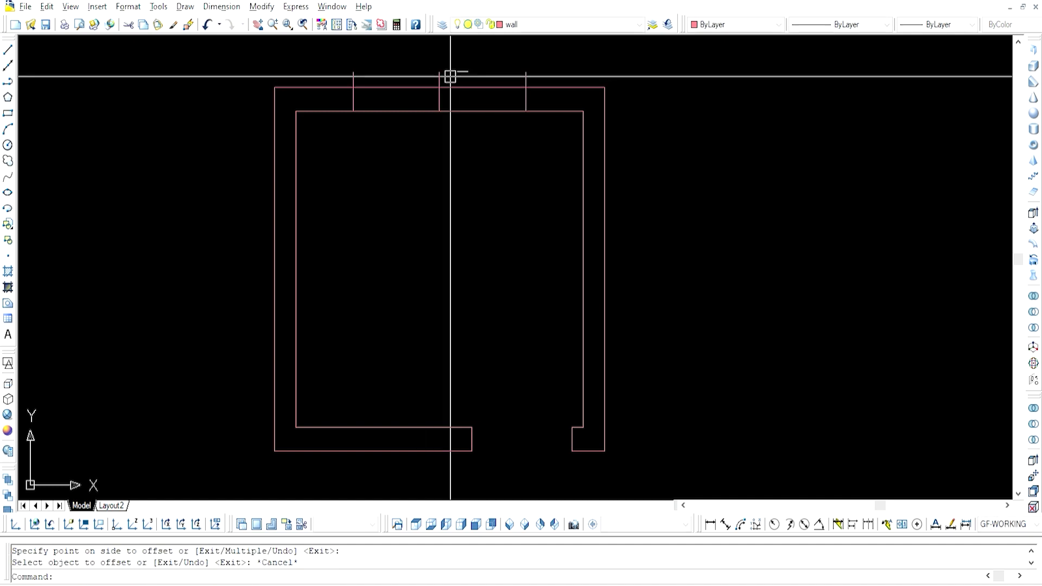
pyautogui.click(440, 74)
# Step: Erase the centre line and trim the top wall between the window edges
pyautogui.write('e tr')
pyautogui.press('Return')
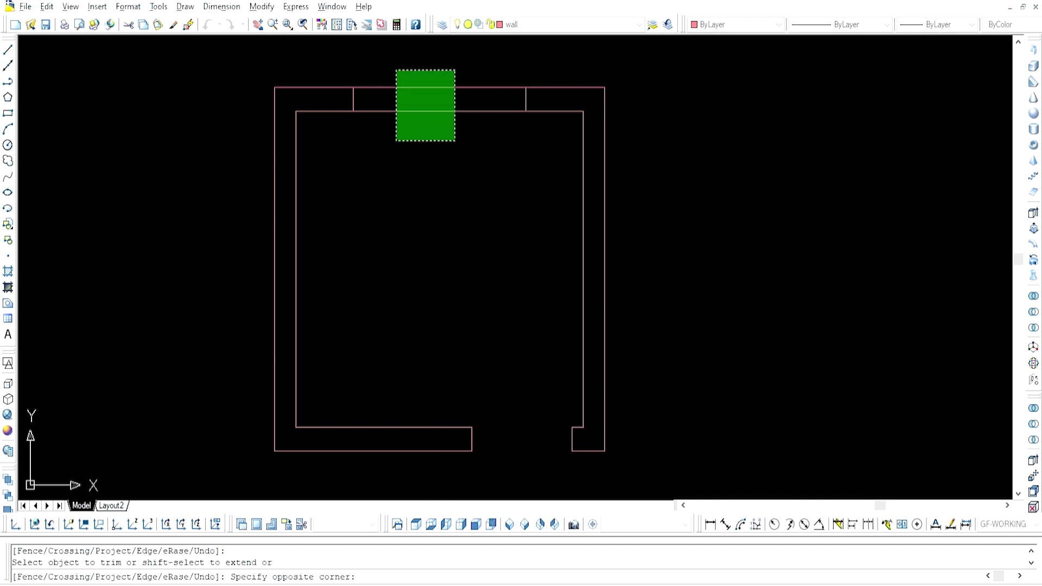
pyautogui.click(396, 142)
pyautogui.press('Return')
pyautogui.write('i')
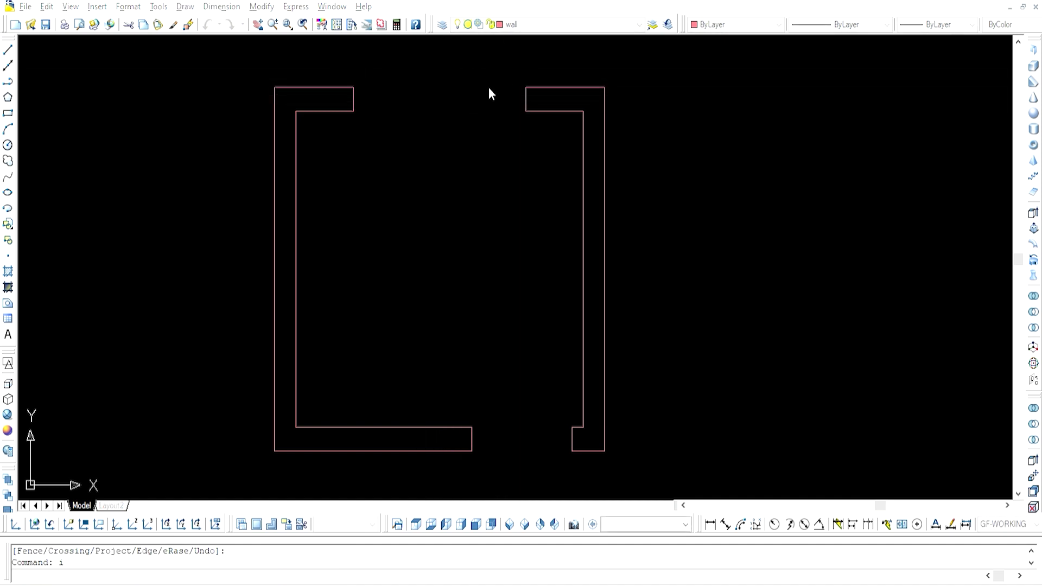
# Step: Insert the door block at the bottom opening and scale it to fit the opening
pyautogui.press('Return')
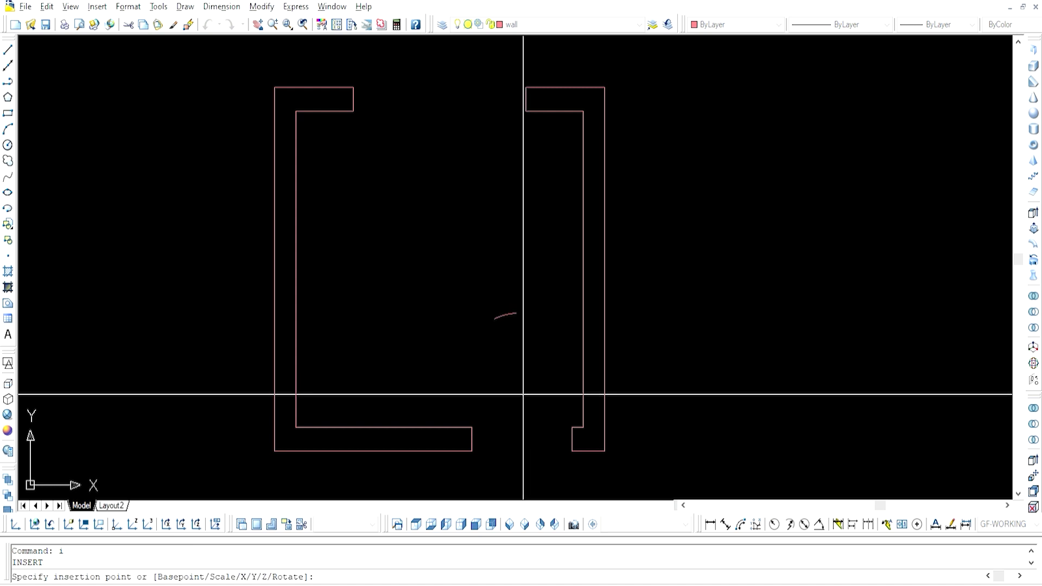
pyautogui.click(569, 432)
pyautogui.write('sc')
pyautogui.scroll(5, 567, 439)
pyautogui.press('Return')
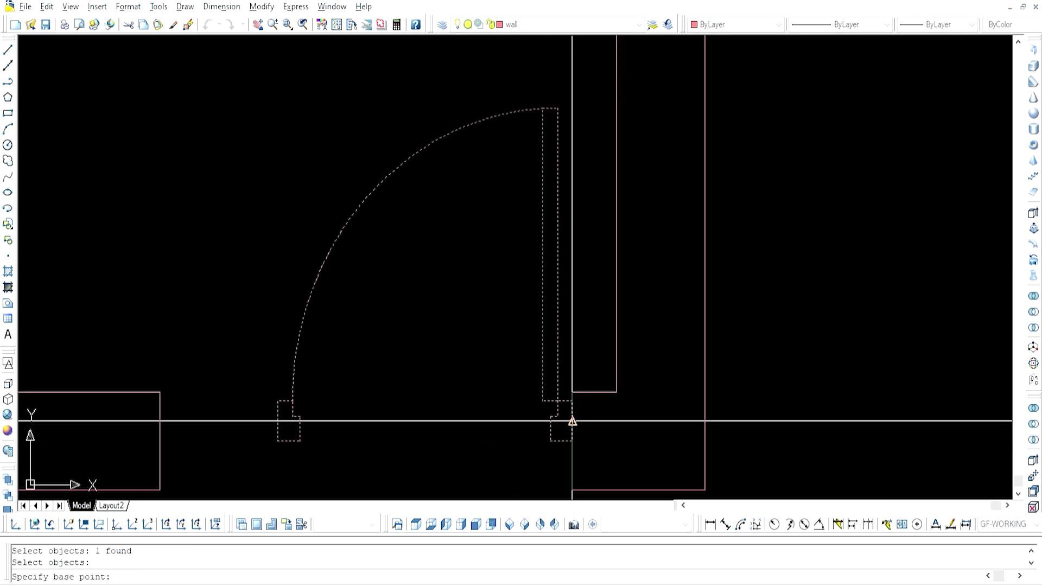
pyautogui.click(315, 421)
pyautogui.write('r')
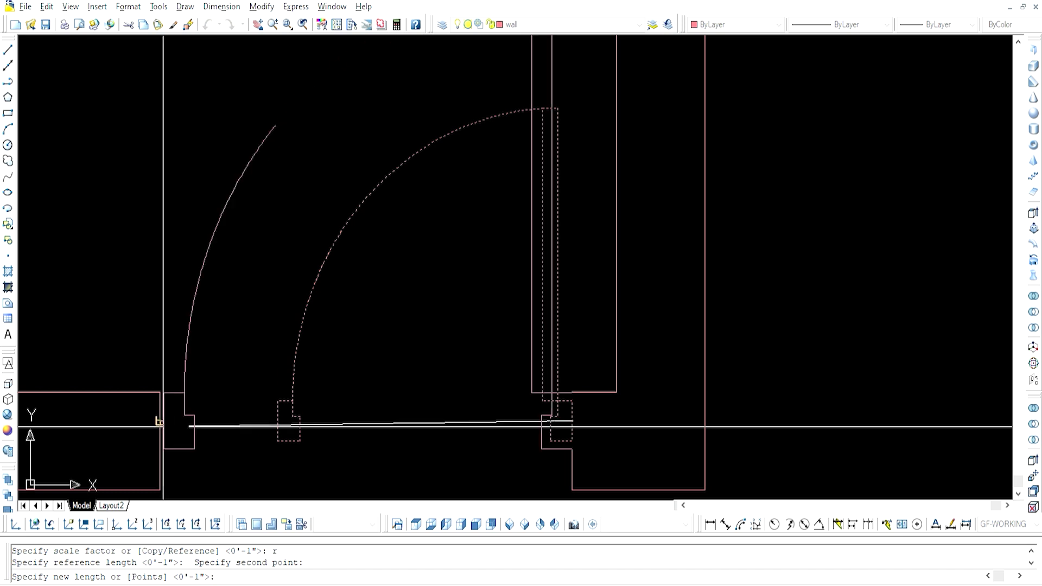
pyautogui.click(160, 421)
pyautogui.scroll(-2, 228, 432)
# Step: Move the door into the bottom wall opening
pyautogui.write('m')
pyautogui.press('Return')
pyautogui.click(212, 431)
pyautogui.press('Return')
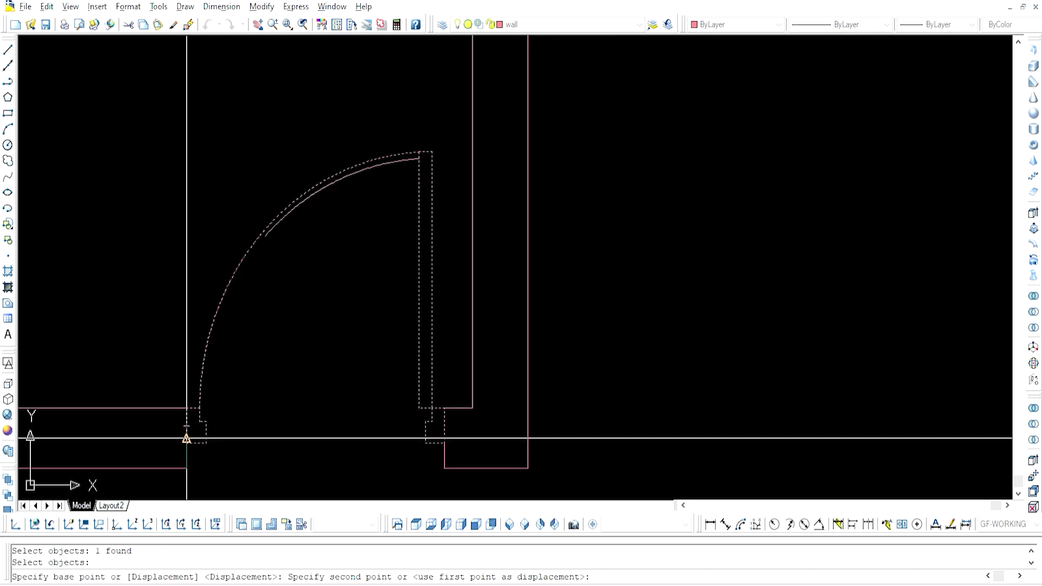
pyautogui.scroll(-3, 223, 435)
pyautogui.click(223, 434)
pyautogui.moveTo(223, 435); pyautogui.dragTo(326, 500, button='middle')
# Step: Draw a sill line across the window opening and offset glazing lines 3" inside it
pyautogui.press('l')
pyautogui.press('Return')
pyautogui.click(311, 165)
pyautogui.click(500, 165)
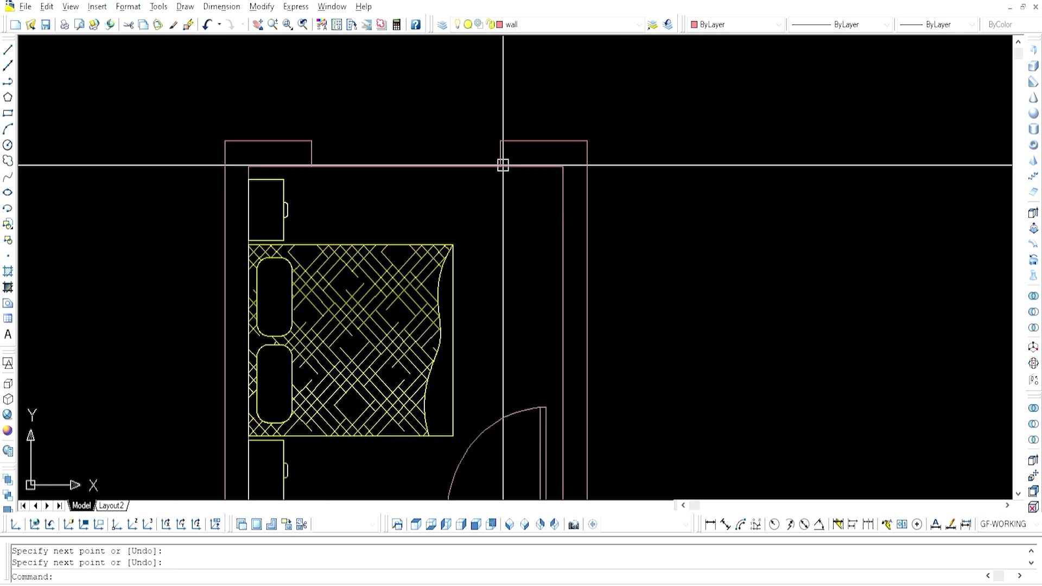
pyautogui.press('Return')
pyautogui.press('o')
pyautogui.press('Return')
pyautogui.press('3')
pyautogui.press('Return')
pyautogui.click(467, 166)
pyautogui.press('m')
pyautogui.press('Return')
pyautogui.click(466, 141)
pyautogui.click(467, 141)
pyautogui.click(466, 141)
pyautogui.press('Escape')
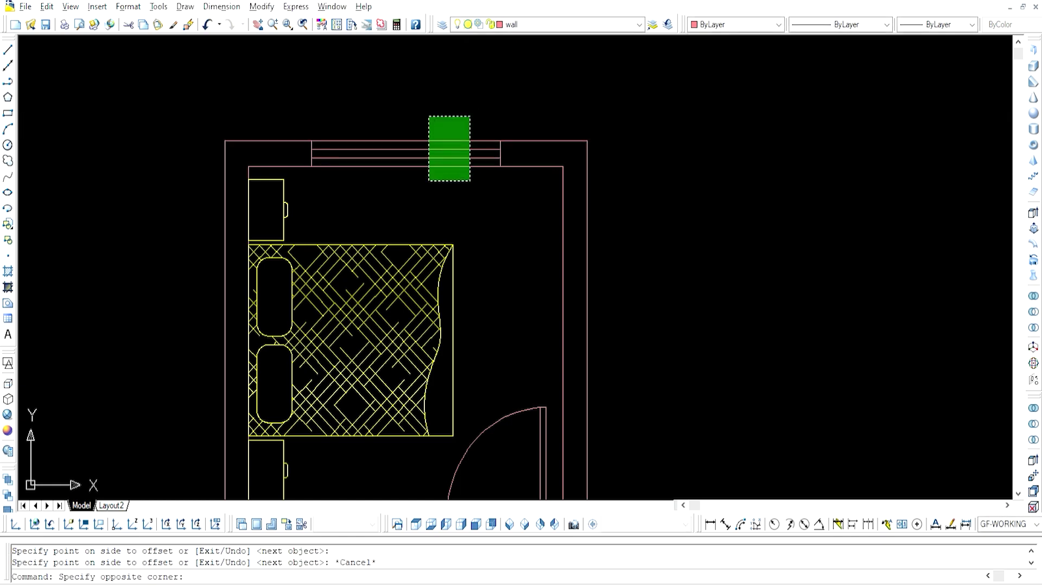
# Step: Put the four window lines on the WINDOW layer and zoom to extents
pyautogui.moveTo(475, 114); pyautogui.dragTo(427, 183)
pyautogui.scroll(-3, 523, 337)
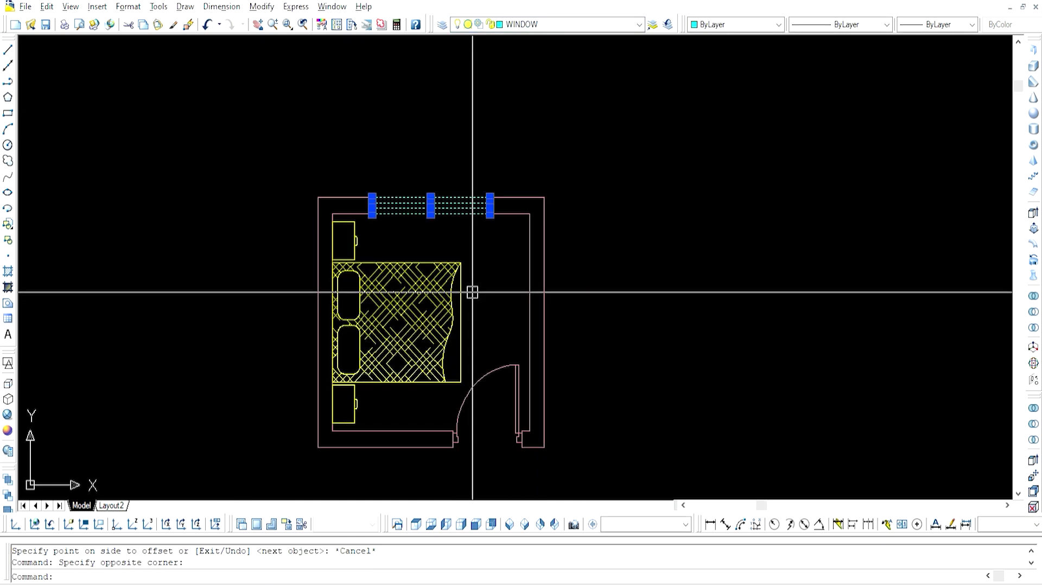
pyautogui.press('Escape')
pyautogui.press('z')
pyautogui.press('Return')
pyautogui.press('e')
pyautogui.press('Return')
pyautogui.scroll(3, 319, 234)
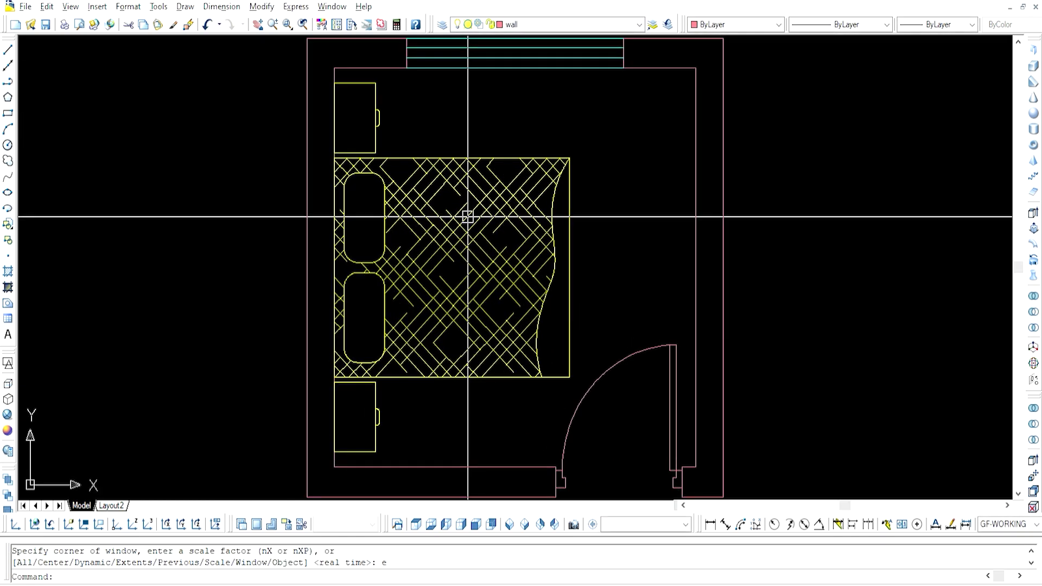
# Step: Inspect the door block and pan the room view to the left
pyautogui.click(673, 369)
pyautogui.press('Escape')
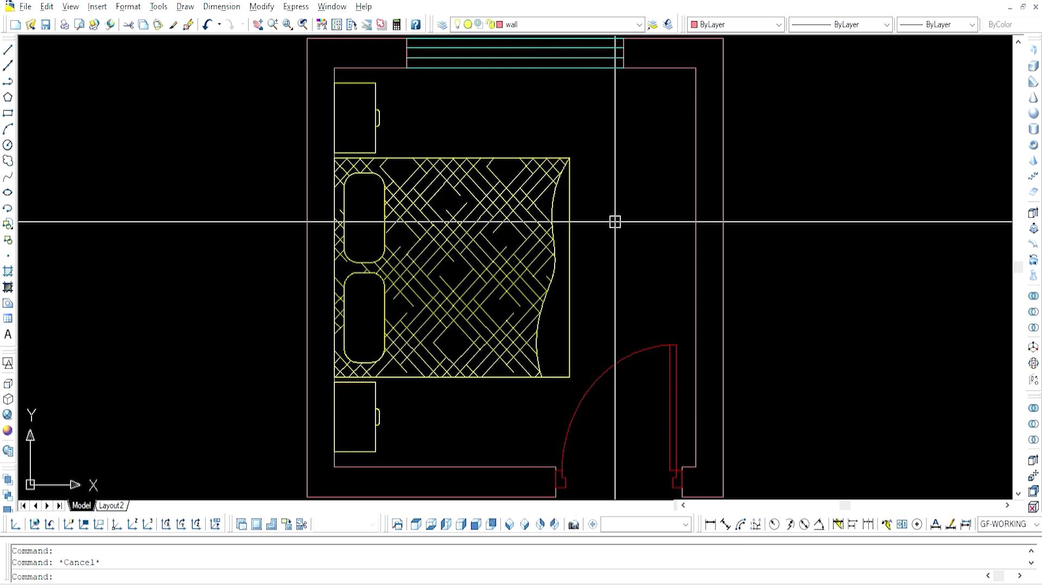
pyautogui.moveTo(612, 221); pyautogui.dragTo(476, 218, button='middle')
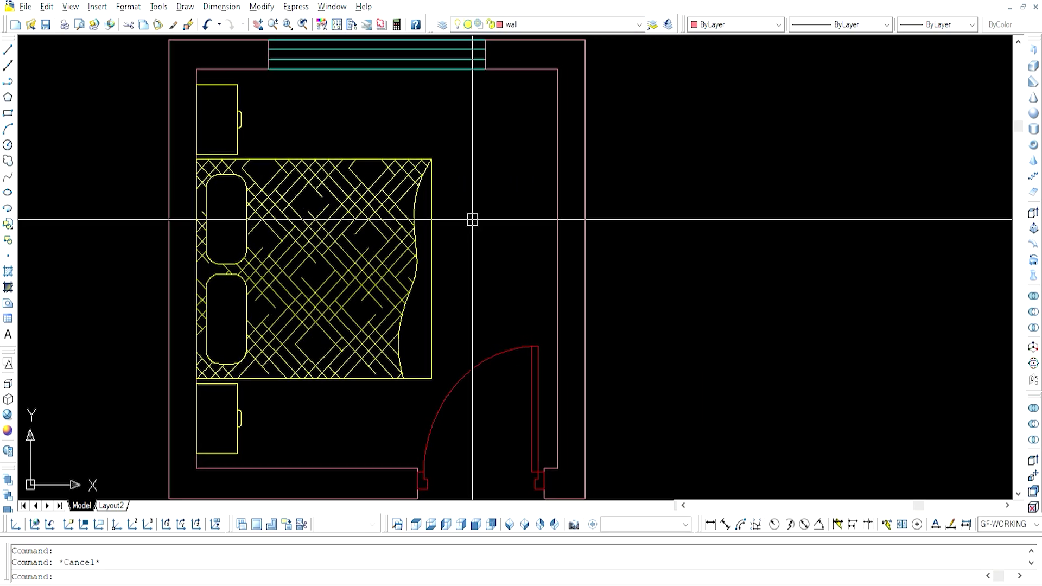
pyautogui.moveTo(477, 208); pyautogui.dragTo(488, 205, button='middle')
pyautogui.write('z')
pyautogui.press('Return')
# Step: Zoom to extents and switch to the SW Isometric view
pyautogui.write('e')
pyautogui.press('Return')
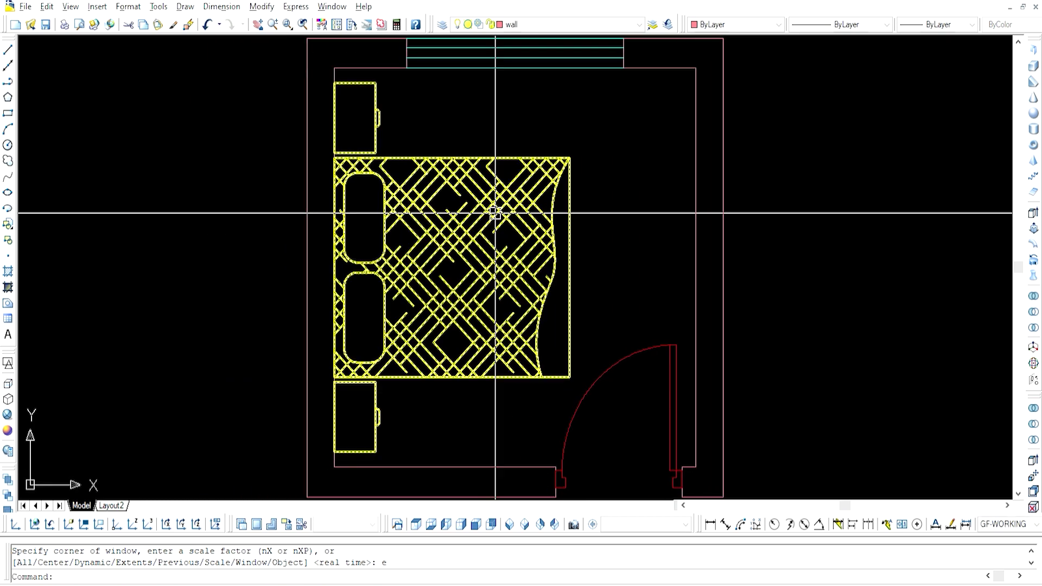
pyautogui.click(510, 524)
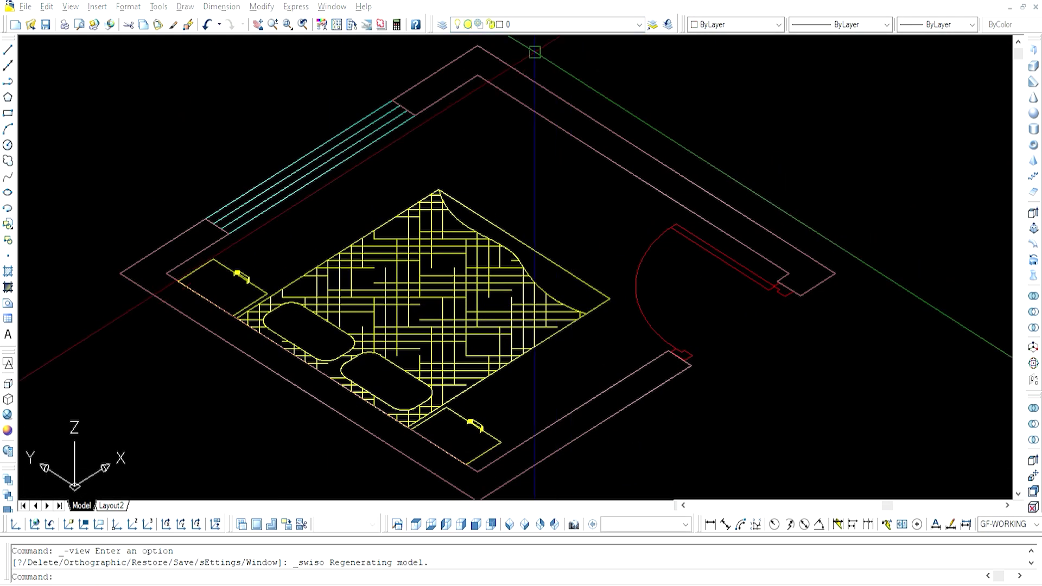
# Step: Trace the outer walls with a rectangle and offset it inward for the inner wall outline
pyautogui.write('rec')
pyautogui.press('Return')
pyautogui.click(478, 46)
pyautogui.scroll(-2, 478, 46)
pyautogui.click(472, 330)
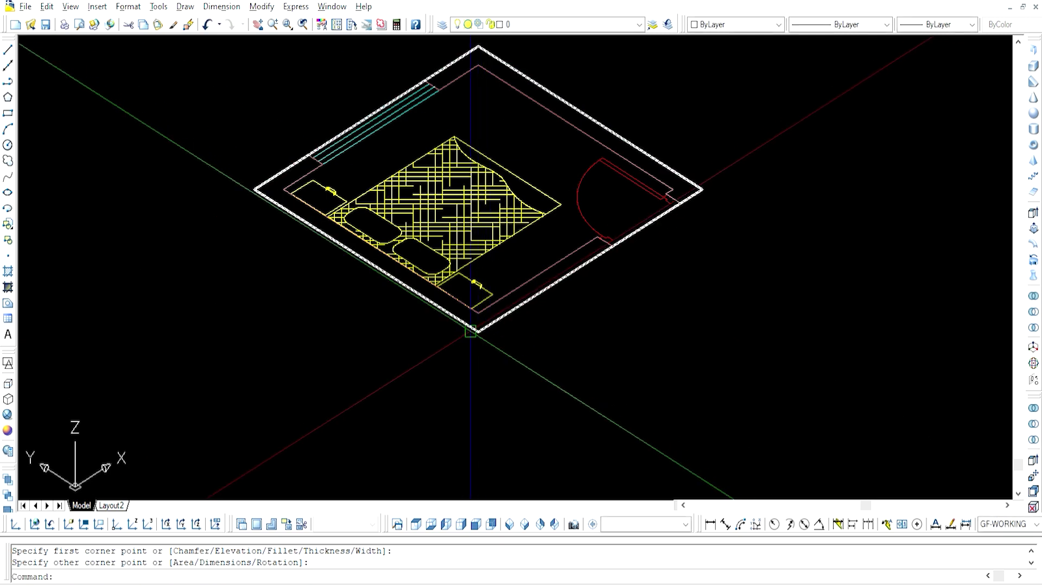
pyautogui.write('o')
pyautogui.press('Return')
# Step: Extrude both wall rectangles 10' high
pyautogui.press('Return')
pyautogui.click(470, 332)
pyautogui.click(555, 185)
pyautogui.write('ext')
pyautogui.press('Return')
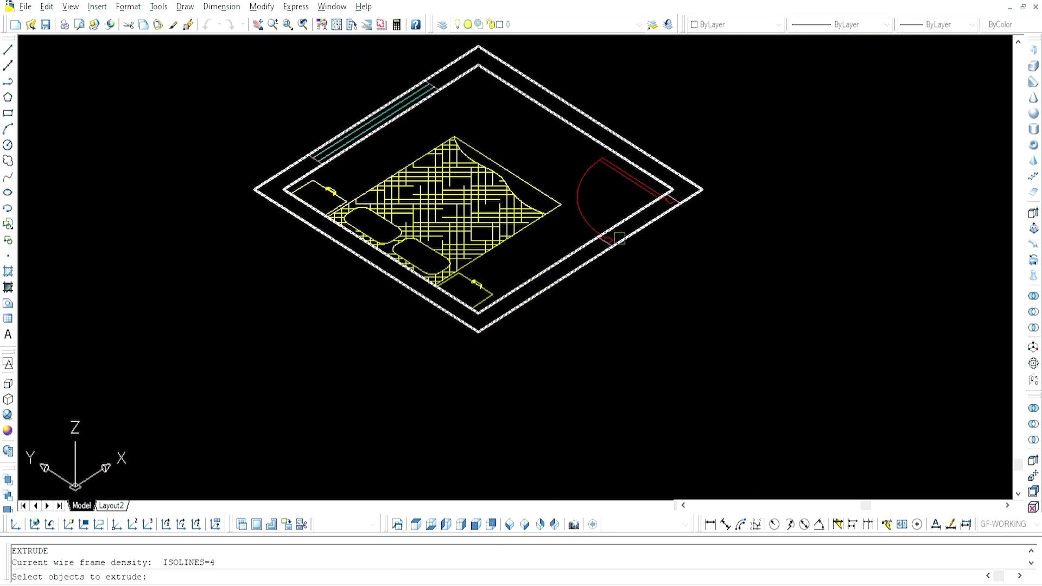
pyautogui.press('Return')
pyautogui.scroll(-2, 628, 230)
pyautogui.click(635, 193)
pyautogui.press('Escape')
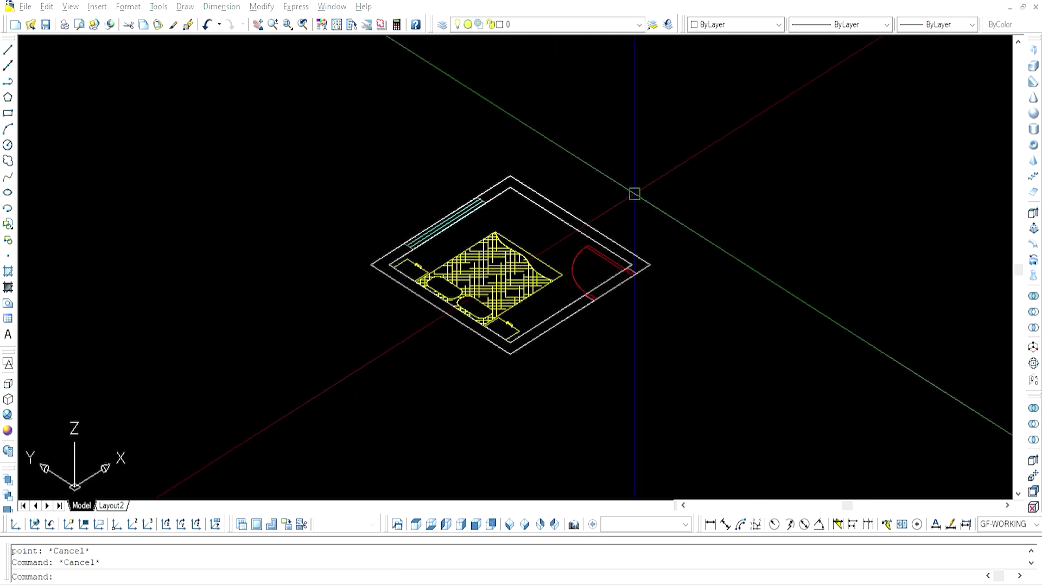
pyautogui.press('Return')
pyautogui.click(585, 225)
pyautogui.write("10'")
pyautogui.press('Return')
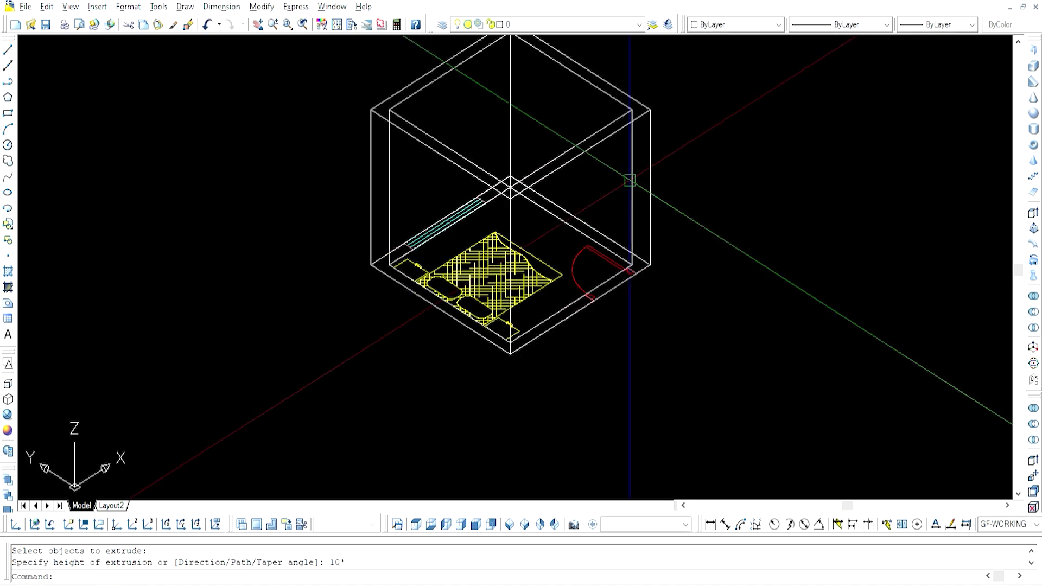
# Step: Switch to Realistic style and subtract the inner box from the outer box to form walls
pyautogui.click(8, 400)
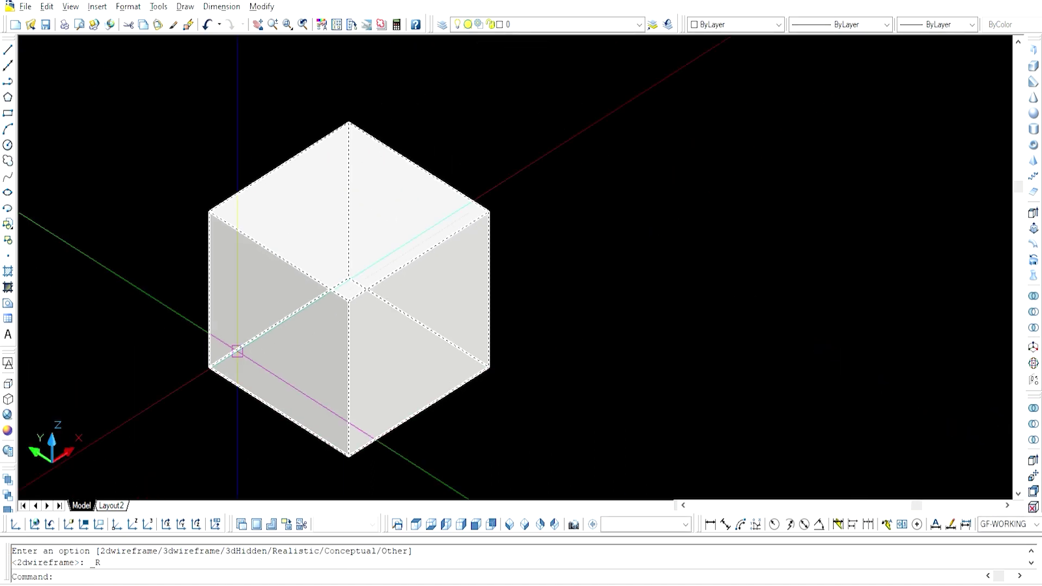
pyautogui.write('su')
pyautogui.press('Return')
pyautogui.click(230, 211)
pyautogui.press('Return')
# Step: Move the hollow wall shell to its new position and erase an unwanted object
pyautogui.write('m')
pyautogui.press('Return')
pyautogui.click(230, 212)
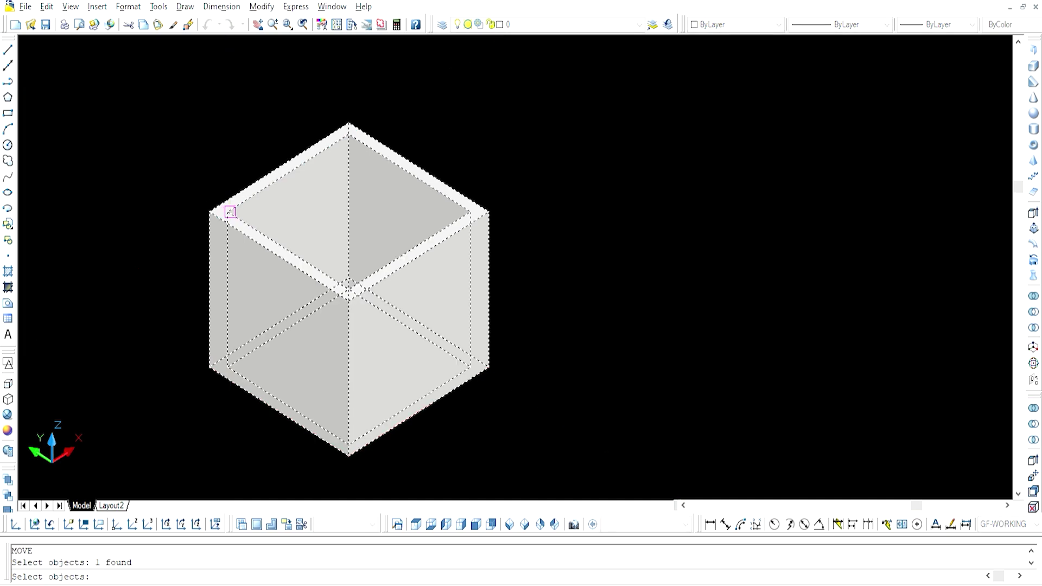
pyautogui.press('Return')
pyautogui.click(386, 469)
pyautogui.click(516, 368)
pyautogui.scroll(3, 517, 368)
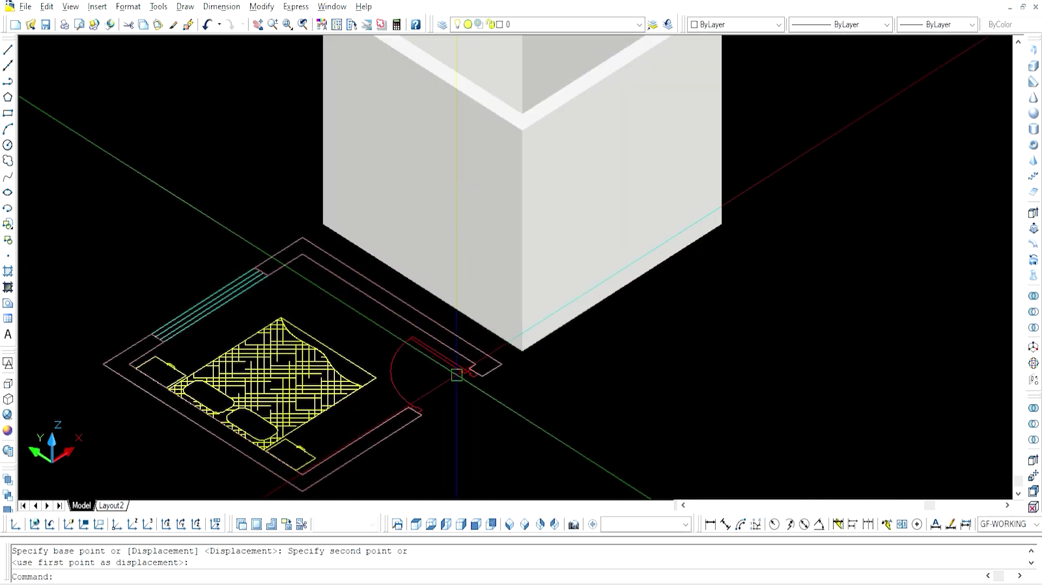
pyautogui.write('e')
pyautogui.press('Return')
# Step: Draw the door rectangle across the doorway and extrude it 7' high
pyautogui.scroll(3, 455, 367)
pyautogui.write('rec')
pyautogui.press('Return')
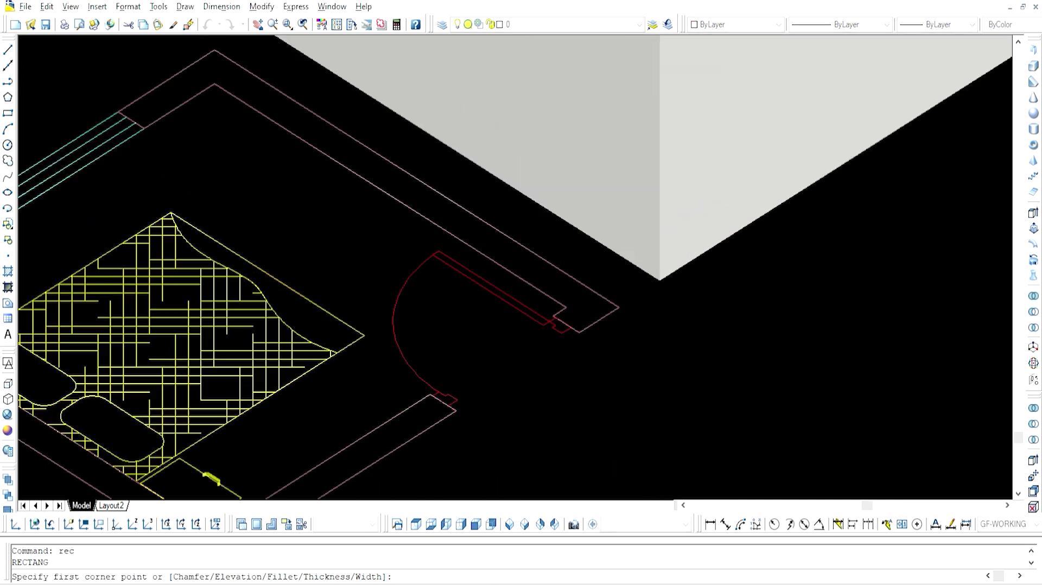
pyautogui.scroll(2, 473, 368)
pyautogui.scroll(-5, 472, 369)
pyautogui.click(572, 331)
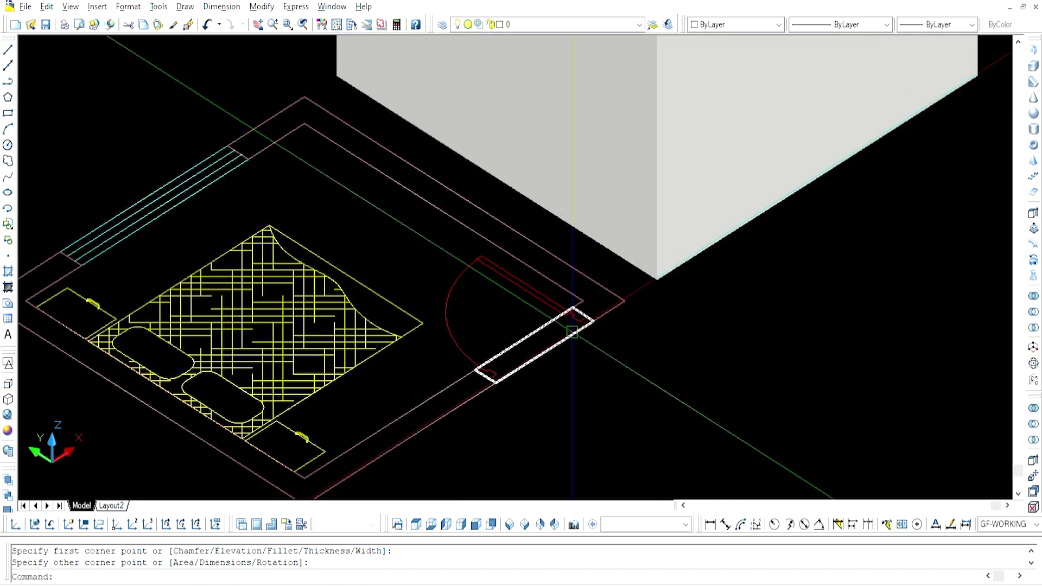
pyautogui.write('ext')
pyautogui.press('Return')
pyautogui.write("7'")
pyautogui.press('Return')
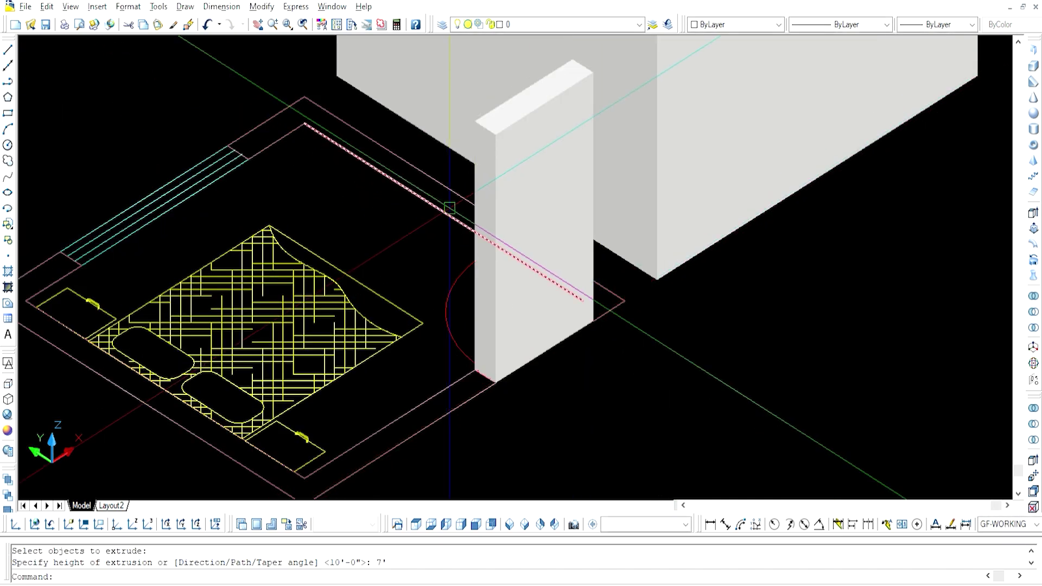
# Step: Attempt to move the door block, then cancel the move and an accidental property match
pyautogui.click(532, 250)
pyautogui.write('m')
pyautogui.press('Return')
pyautogui.scroll(-3, 630, 296)
pyautogui.scroll(4, 600, 298)
pyautogui.click(636, 238)
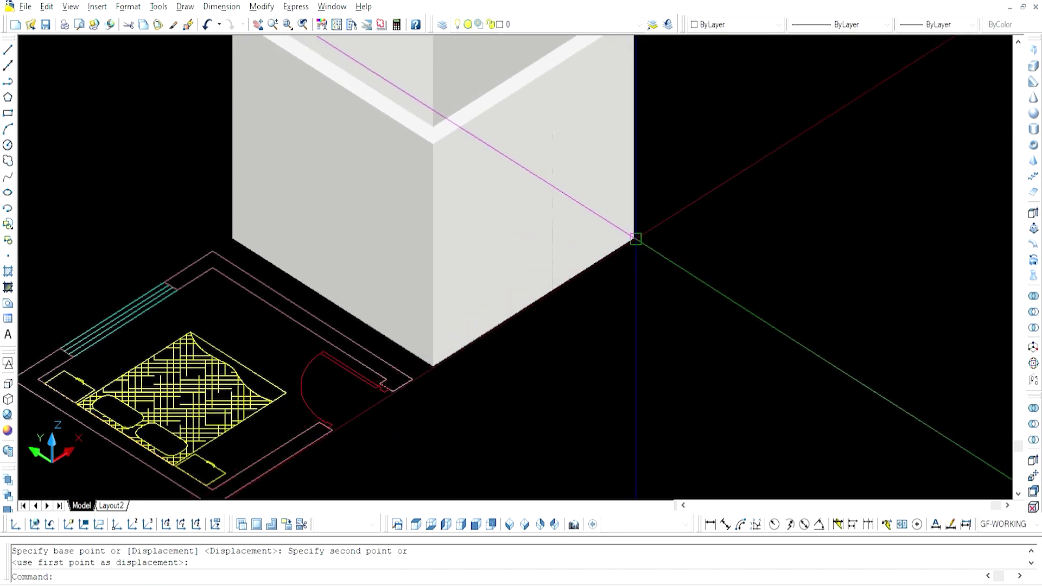
pyautogui.press('Escape')
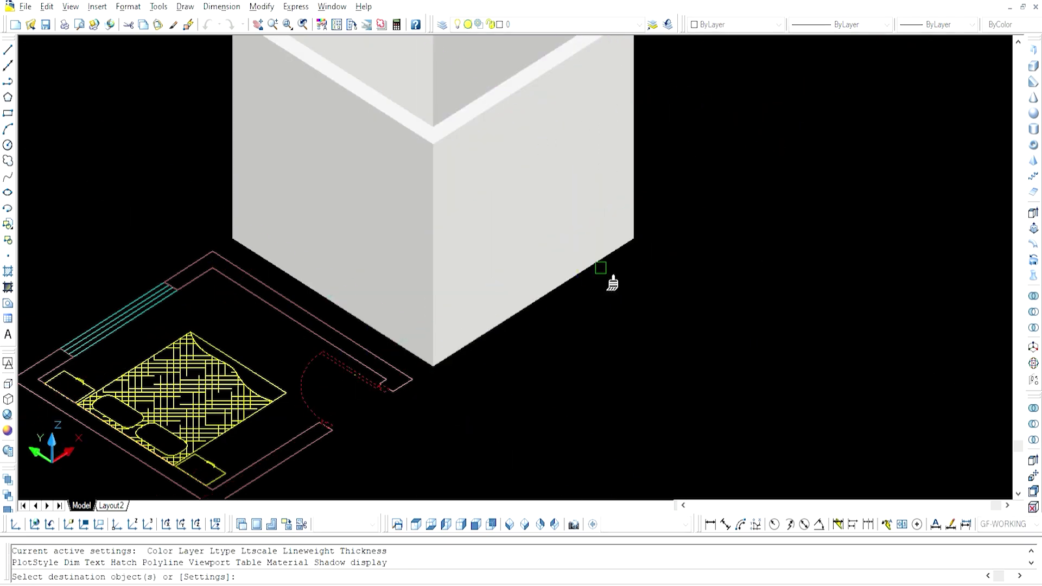
pyautogui.press('Escape')
# Step: Subtract the 7' door block from the wall shell to cut the doorway
pyautogui.write('su')
pyautogui.press('Return')
pyautogui.click(552, 127)
pyautogui.press('Return')
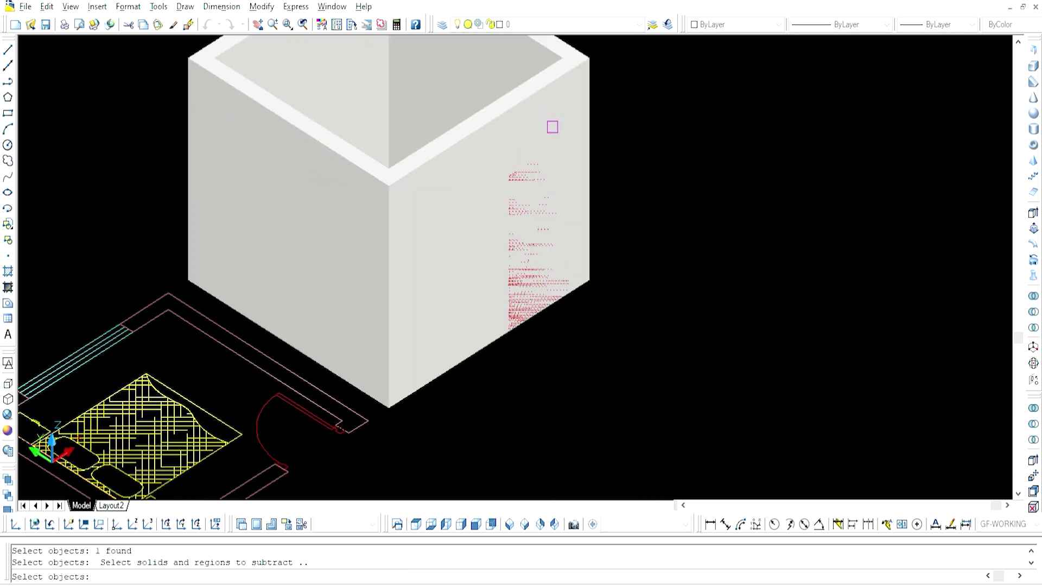
pyautogui.press('Return')
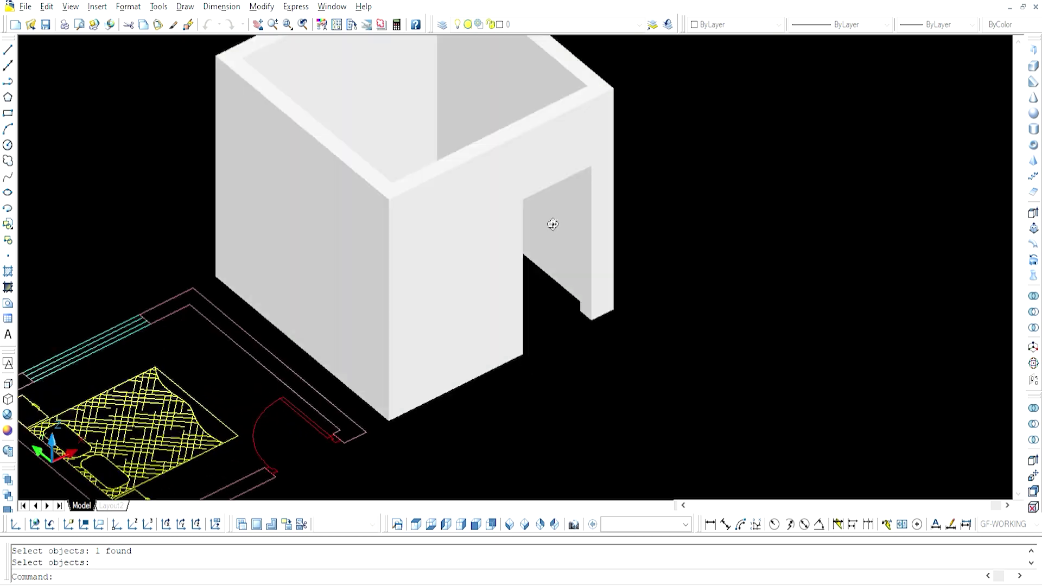
pyautogui.scroll(3, 228, 336)
# Step: Draw the window rectangle and extrude it into a window block
pyautogui.scroll(5, 228, 336)
pyautogui.write('rec')
pyautogui.press('Return')
pyautogui.click(237, 415)
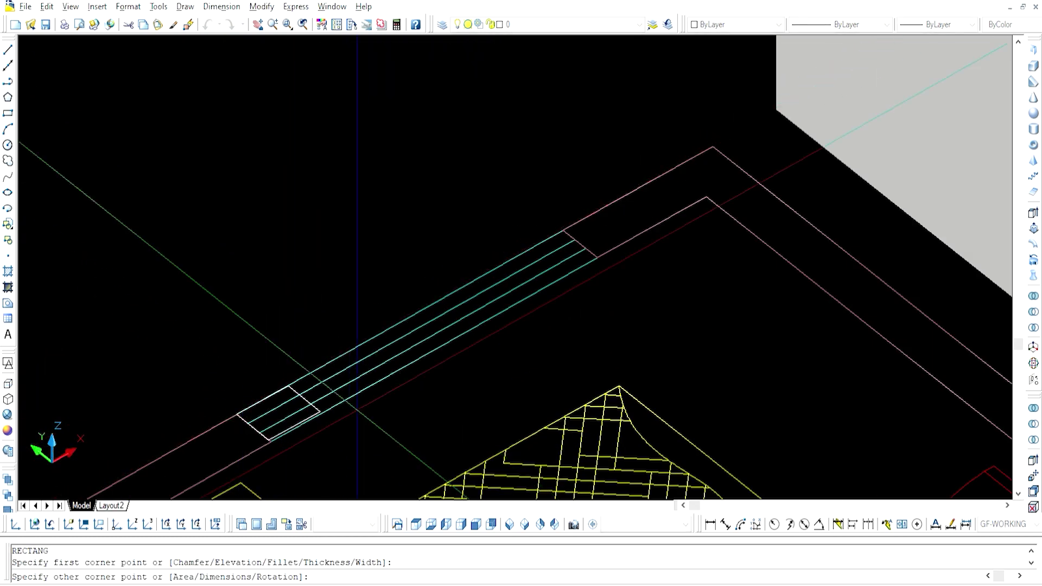
pyautogui.click(596, 259)
pyautogui.click(572, 276)
pyautogui.press('Return')
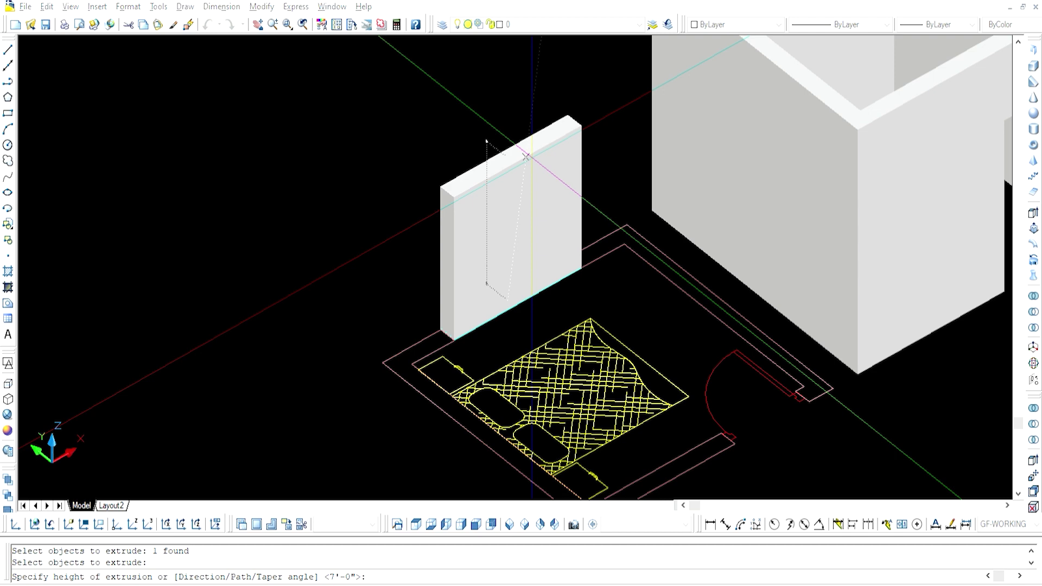
pyautogui.click(526, 163)
# Step: Move the window block into the wall and orbit to view the window wall
pyautogui.write('m')
pyautogui.press('Return')
pyautogui.click(489, 260)
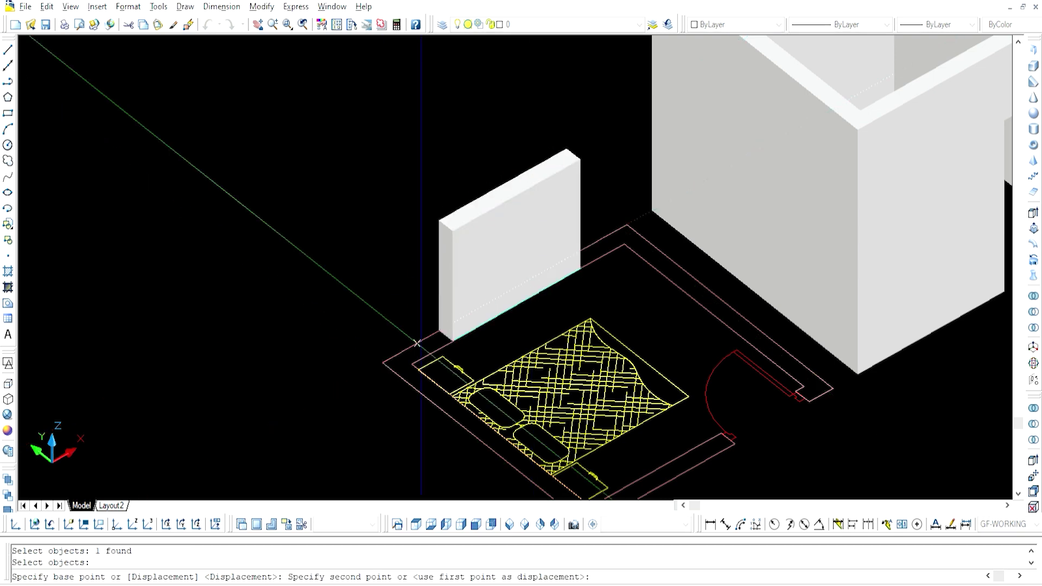
pyautogui.click(429, 326)
pyautogui.scroll(-3, 647, 233)
pyautogui.scroll(3, 594, 245)
pyautogui.moveTo(648, 233)
pyautogui.keyDown('shift'); pyautogui.mouseDown(button='middle')
pyautogui.moveTo(550, 271)
pyautogui.moveTo(549, 304)
pyautogui.mouseUp(button='middle'); pyautogui.keyUp('shift')
pyautogui.press('m')
pyautogui.press('a')
pyautogui.press('Return')
pyautogui.press('Escape')
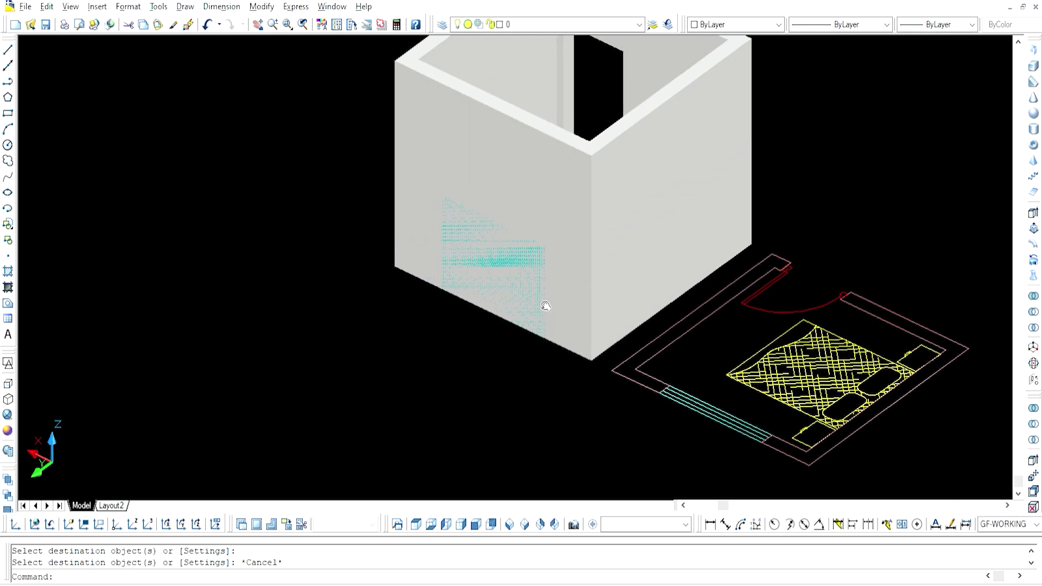
# Step: Raise the window block 2'6" above the floor
pyautogui.write('m')
pyautogui.press('Return')
pyautogui.click(541, 306)
pyautogui.click(365, 283)
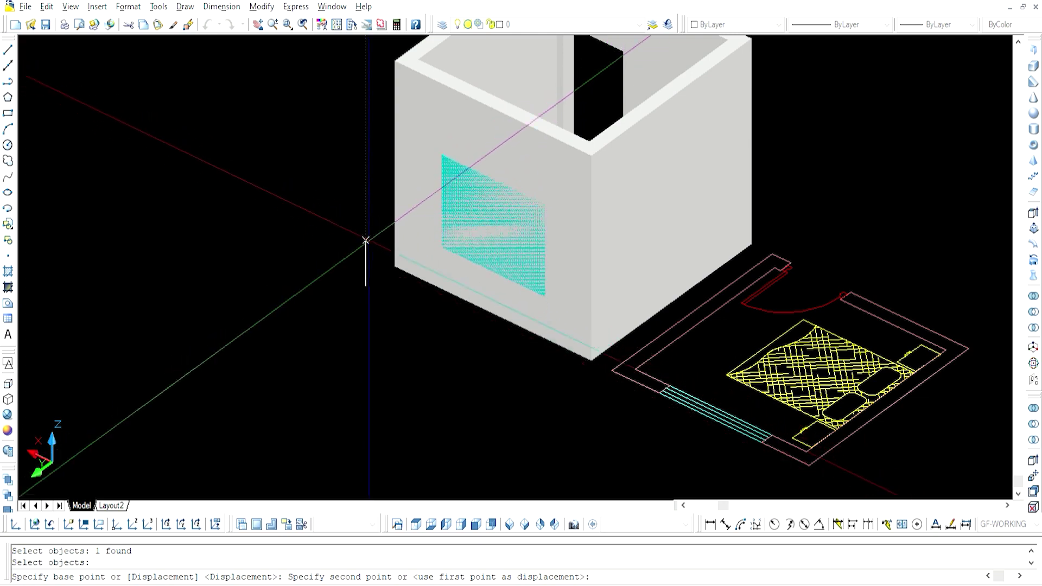
pyautogui.write("2'6")
pyautogui.press('Return')
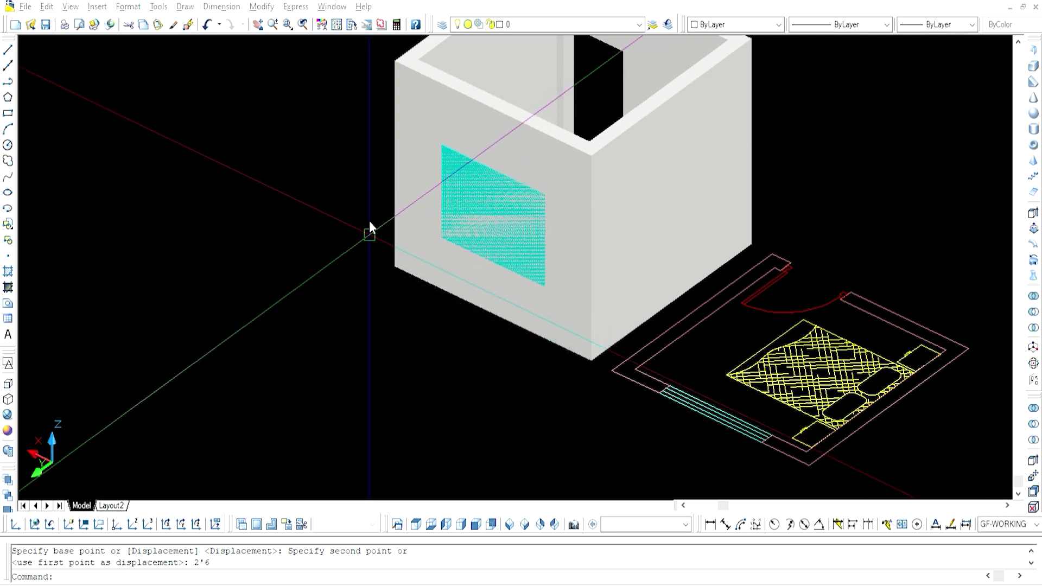
# Step: Subtract the window block from the walls and orbit to check the opening
pyautogui.press('s')
pyautogui.press('u')
pyautogui.press('Return')
pyautogui.click(407, 144)
pyautogui.press('Return')
pyautogui.click(465, 154)
pyautogui.press('Return')
pyautogui.moveTo(668, 272)
pyautogui.keyDown('shift'); pyautogui.mouseDown(button='middle')
pyautogui.moveTo(732, 298)
pyautogui.moveTo(531, 309)
pyautogui.mouseUp(button='middle'); pyautogui.keyUp('shift')
pyautogui.click(312, 338)
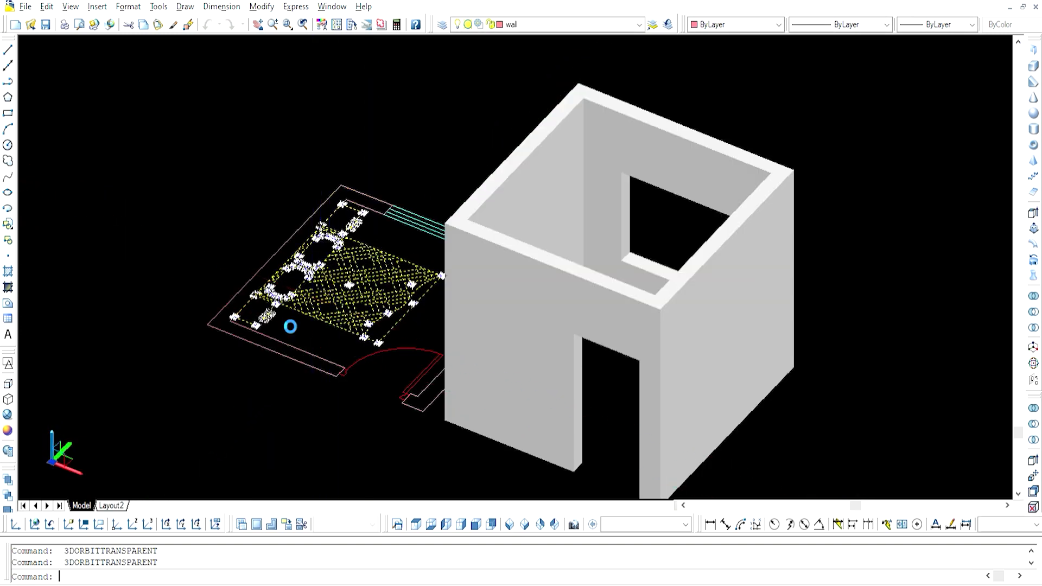
# Step: Delete the bed hatch and draw the floor rectangle along the inner wall
pyautogui.press('Delete')
pyautogui.keyDown('shift'); pyautogui.moveTo(290, 326); pyautogui.dragTo(367, 286, button='middle'); pyautogui.keyUp('shift')
pyautogui.scroll(3, 367, 286)
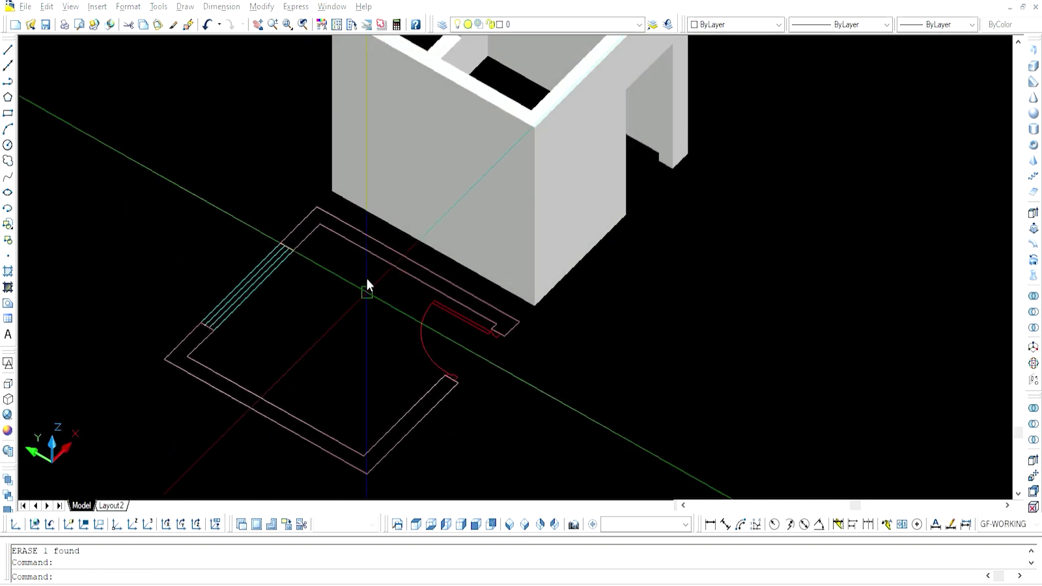
pyautogui.write('rec')
pyautogui.press('Return')
pyautogui.click(321, 224)
pyautogui.click(353, 452)
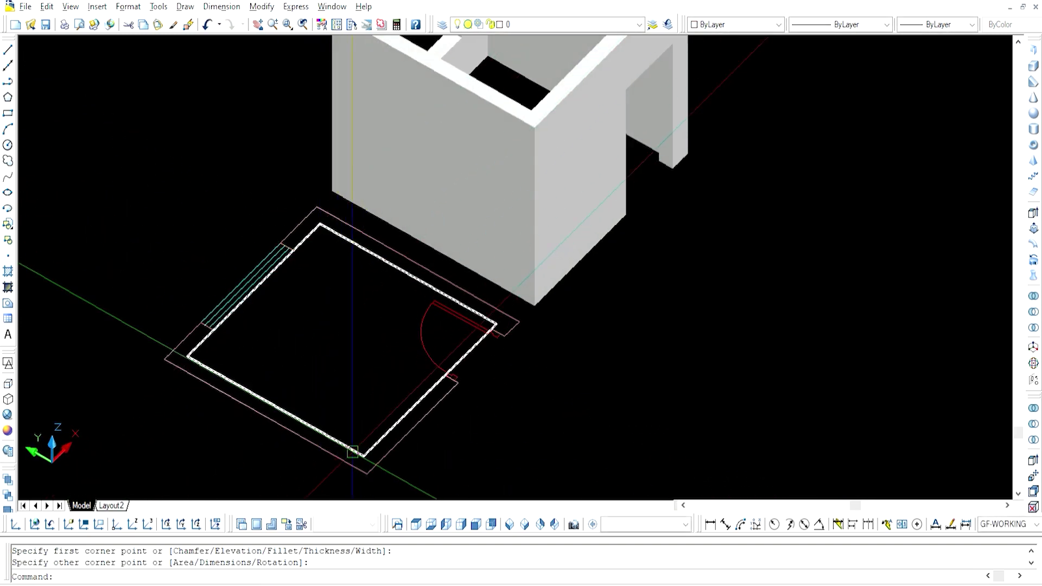
# Step: Extrude the floor rectangle into a 0.5-thick slab
pyautogui.write('ext')
pyautogui.press('Return')
pyautogui.click(352, 450)
pyautogui.press('Return')
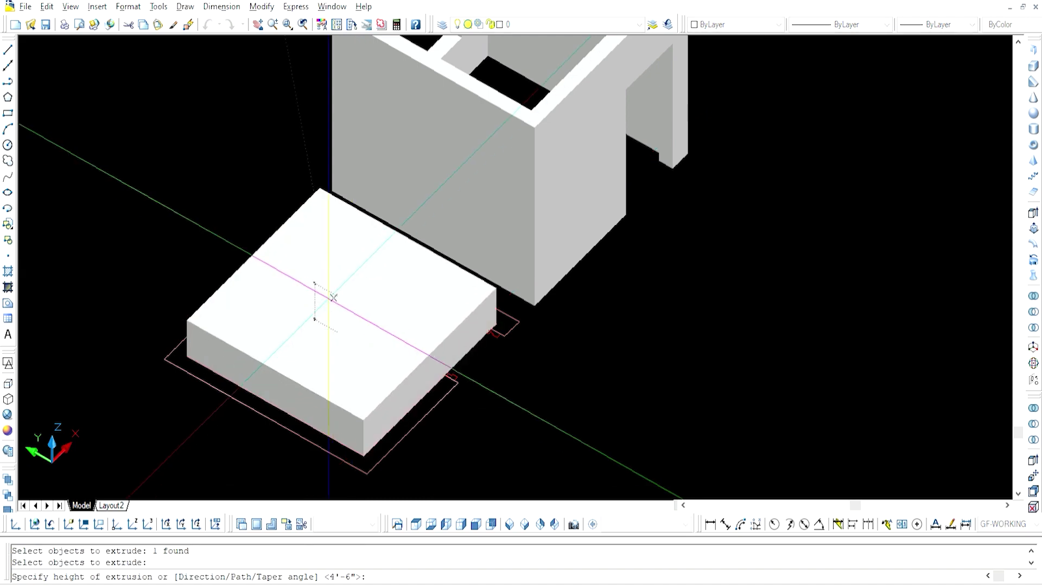
pyautogui.click(341, 347)
pyautogui.write('m')
pyautogui.press('Return')
pyautogui.hotkey('ctrl', 'z')
pyautogui.hotkey('ctrl', 'z')
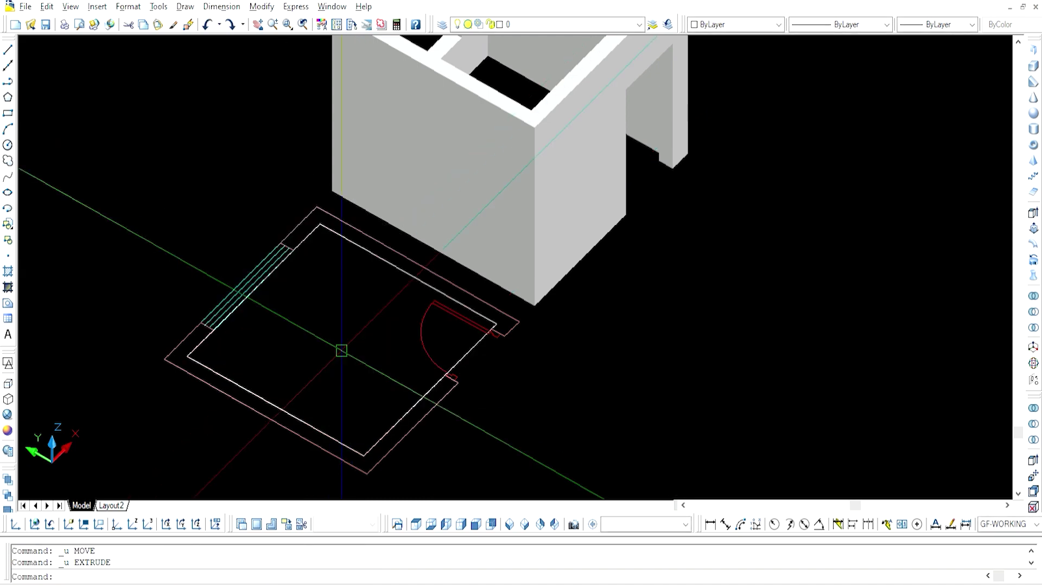
pyautogui.click(341, 351)
pyautogui.press('Return')
# Step: Move the floor slab so its corner sits at the building corner
pyautogui.click(293, 160)
pyautogui.write('.5')
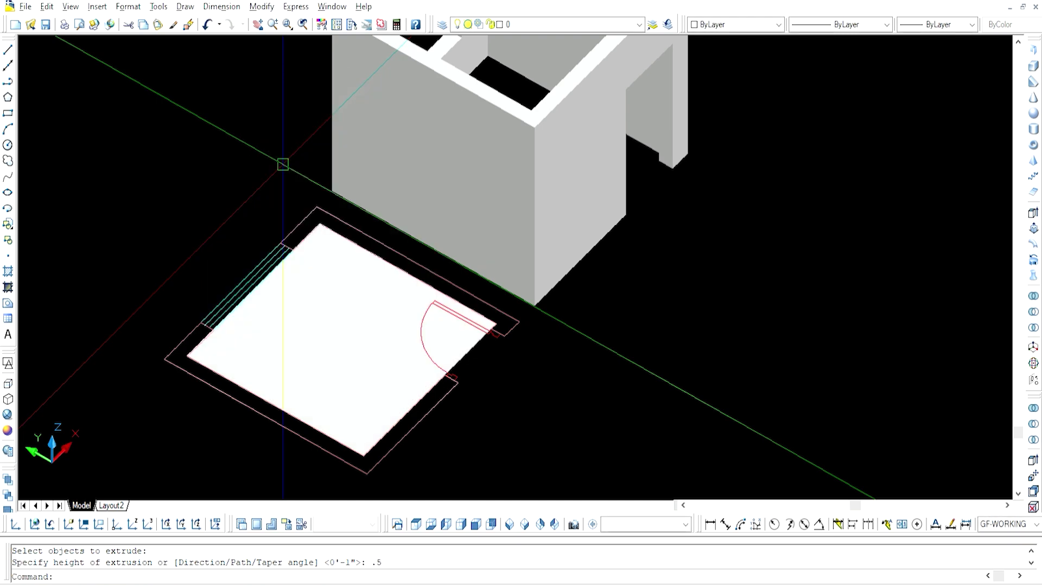
pyautogui.write('m')
pyautogui.press('Return')
pyautogui.click(341, 350)
pyautogui.click(562, 398)
pyautogui.press('Escape')
pyautogui.write('m')
pyautogui.press('Return')
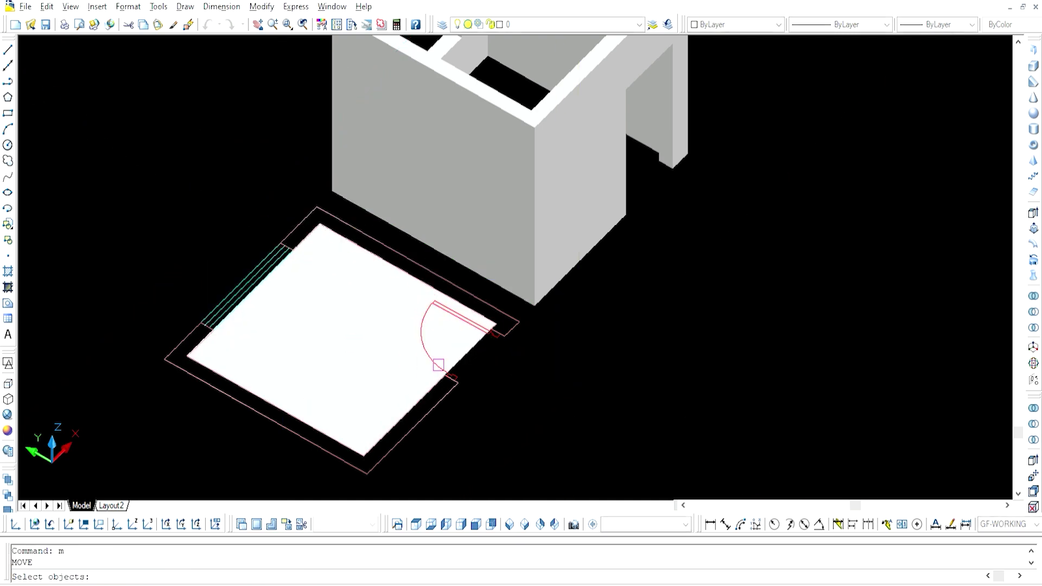
pyautogui.click(367, 474)
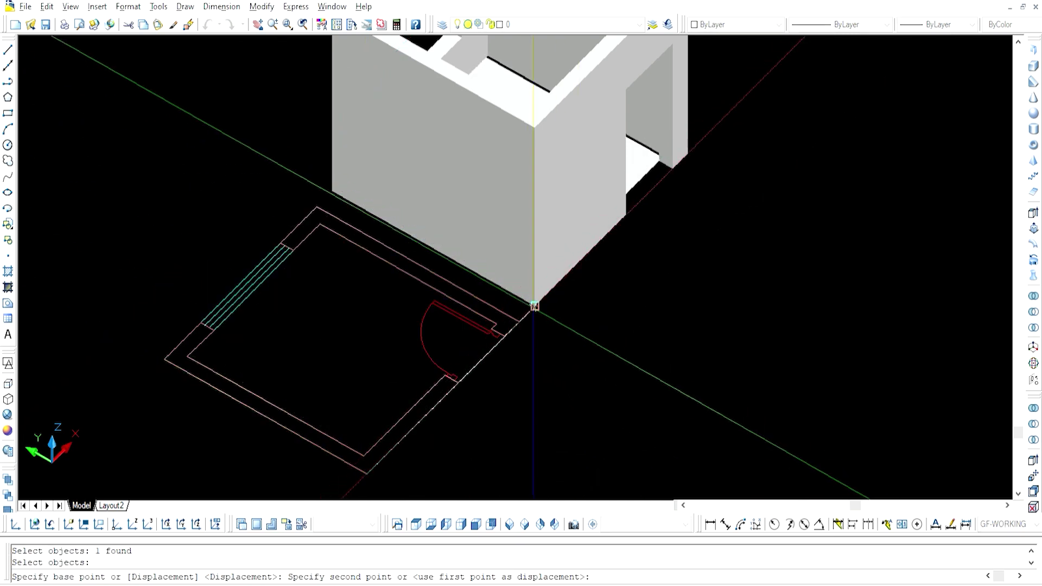
pyautogui.click(535, 306)
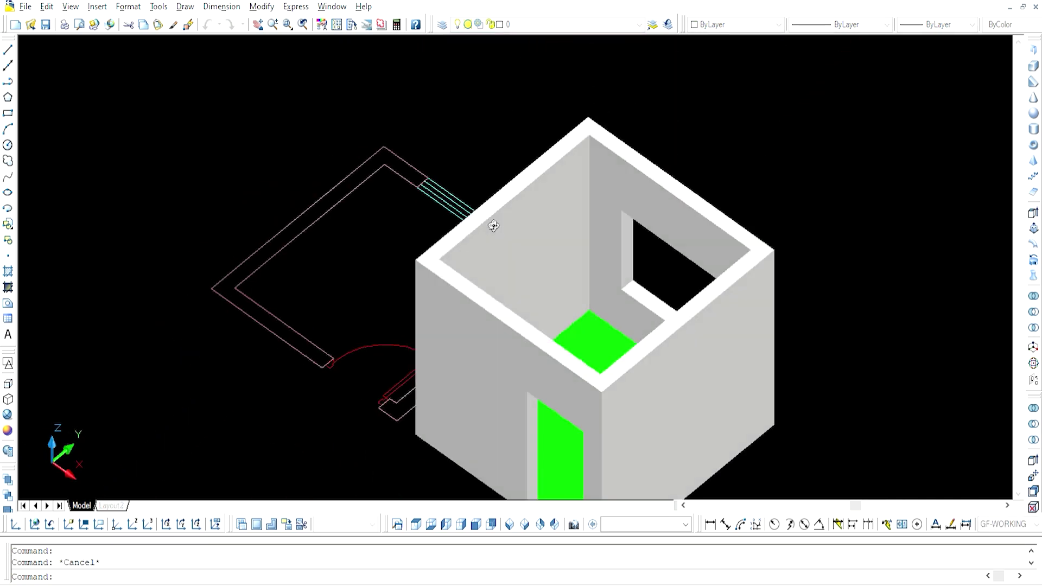
# Step: Draw a rectangle in the doorway and extrude it 0.5 thick
pyautogui.scroll(5, 407, 255)
pyautogui.scroll(5, 407, 255)
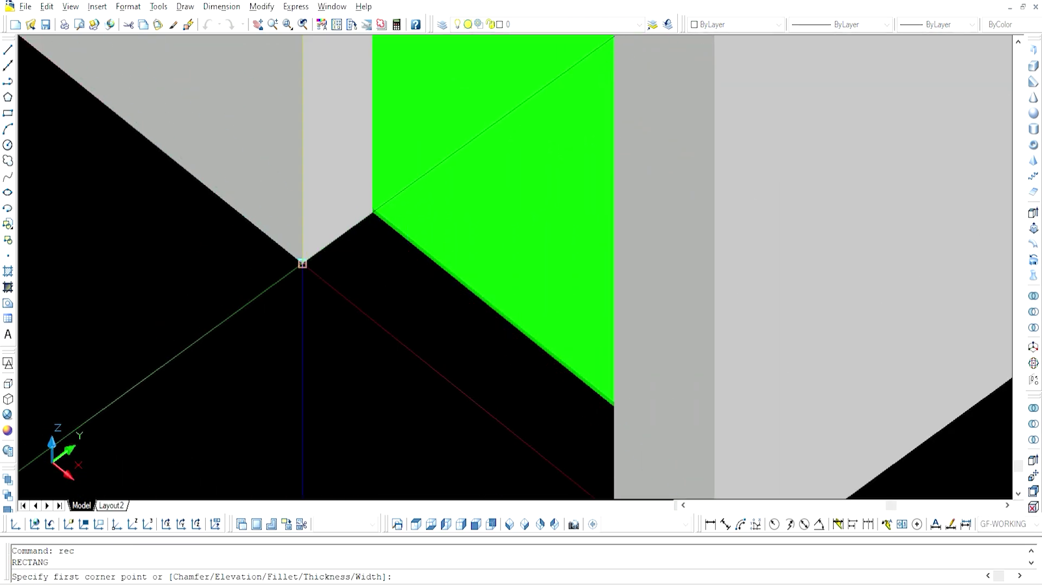
pyautogui.click(302, 264)
pyautogui.scroll(-5, 614, 284)
pyautogui.scroll(5, 614, 284)
pyautogui.scroll(3, 376, 201)
pyautogui.click(376, 201)
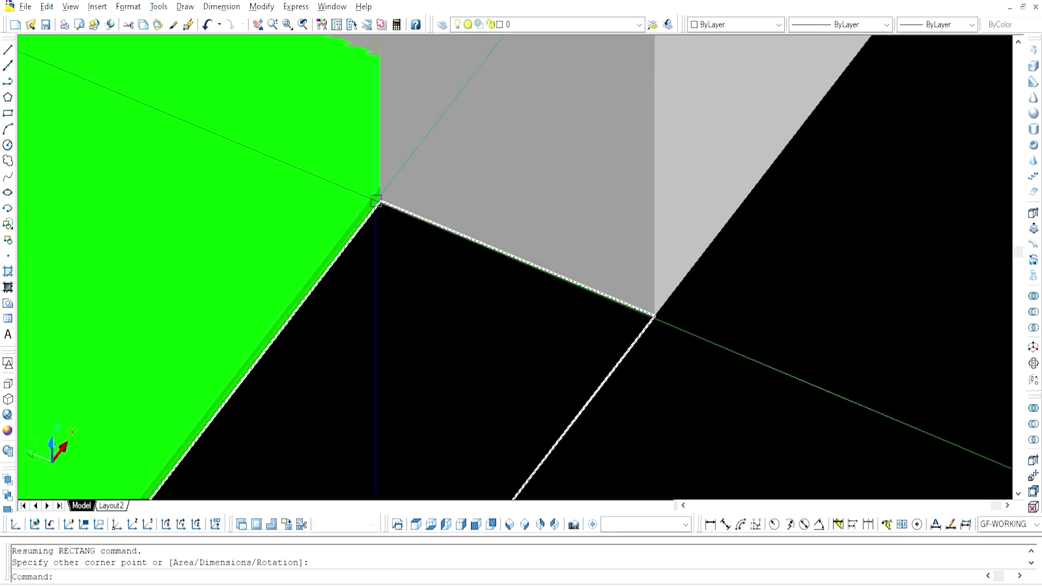
pyautogui.write('ext')
pyautogui.press('Return')
pyautogui.press('Return')
pyautogui.write('.5')
pyautogui.press('Return')
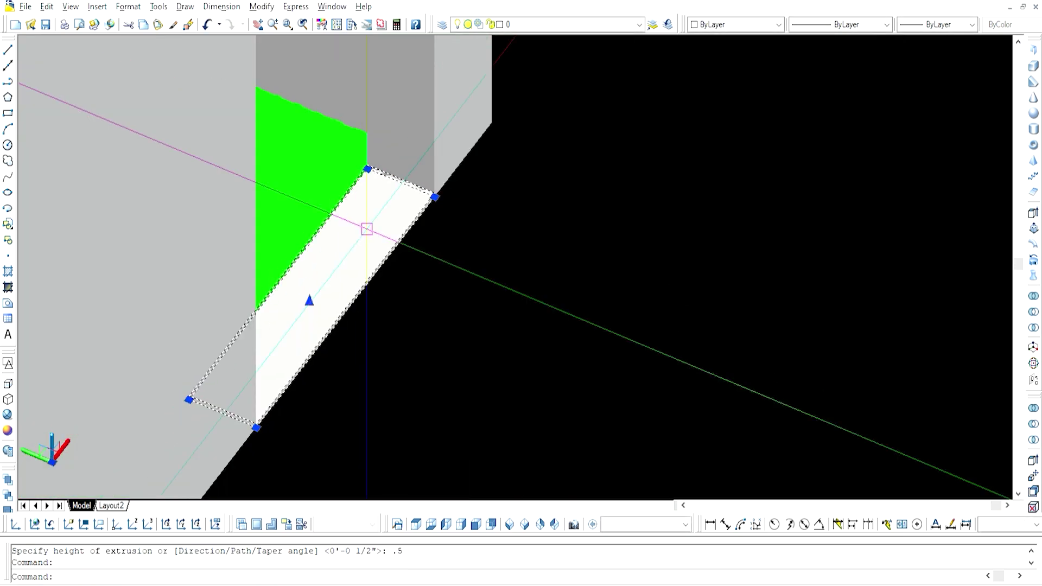
# Step: Clear the new slab's selection and zoom around to inspect it
pyautogui.scroll(-2, 571, 121)
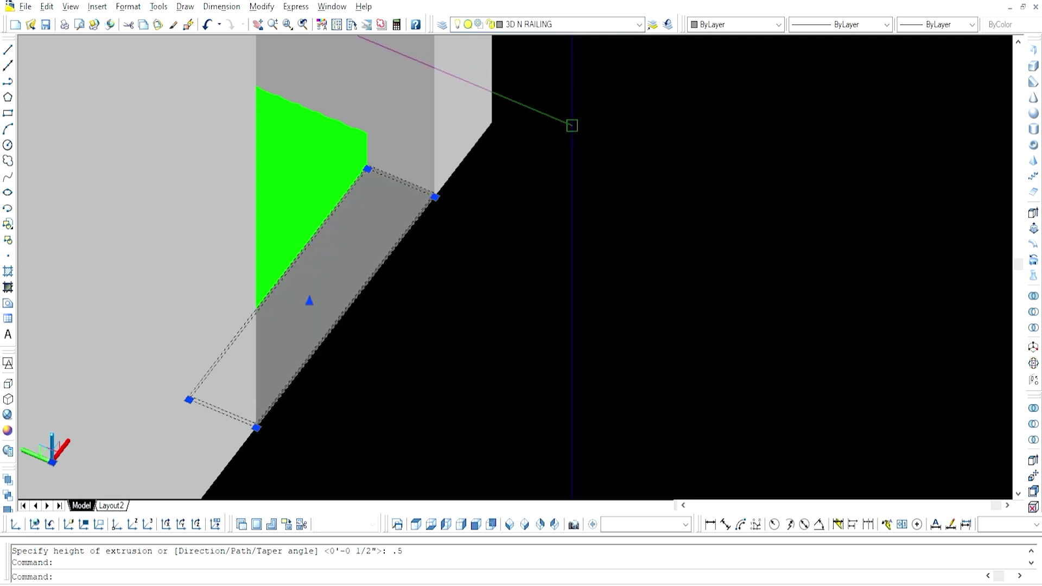
pyautogui.press('Escape')
pyautogui.scroll(-3, 538, 289)
pyautogui.scroll(-3, 375, 305)
pyautogui.scroll(2, 389, 336)
pyautogui.scroll(-4, 389, 336)
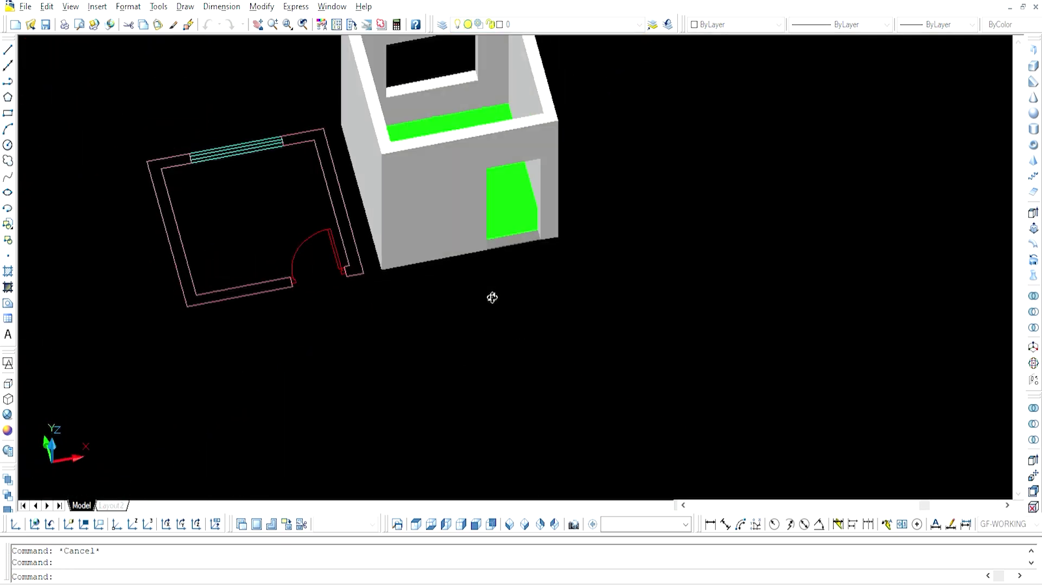
pyautogui.scroll(2, 454, 298)
# Step: Orbit to show both building and plan, and save the drawing
pyautogui.scroll(1, 316, 309)
pyautogui.keyDown('shift'); pyautogui.moveTo(307, 310); pyautogui.dragTo(462, 326, button='middle'); pyautogui.keyUp('shift')
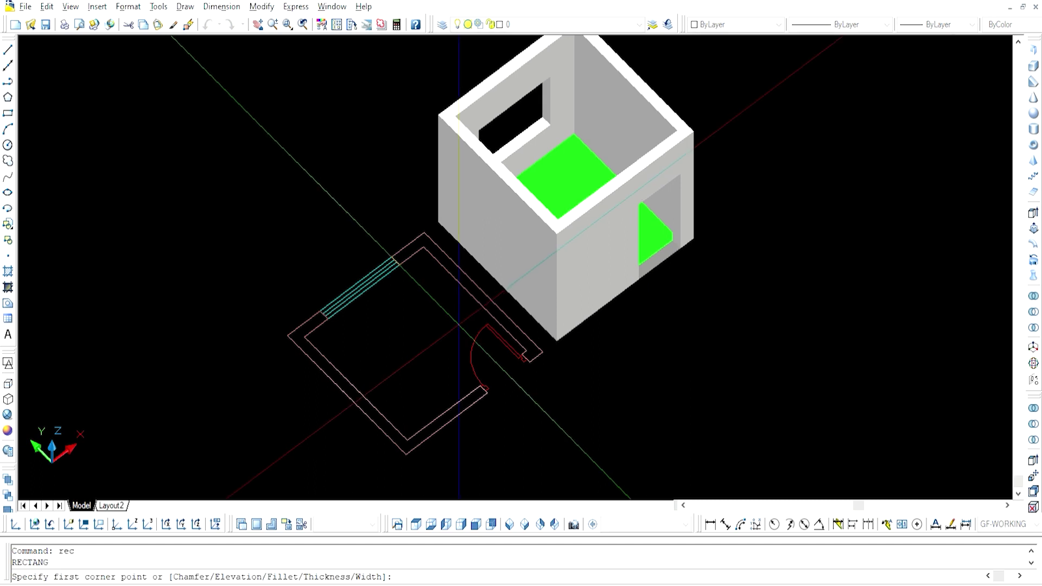
pyautogui.hotkey('ctrl', 's')
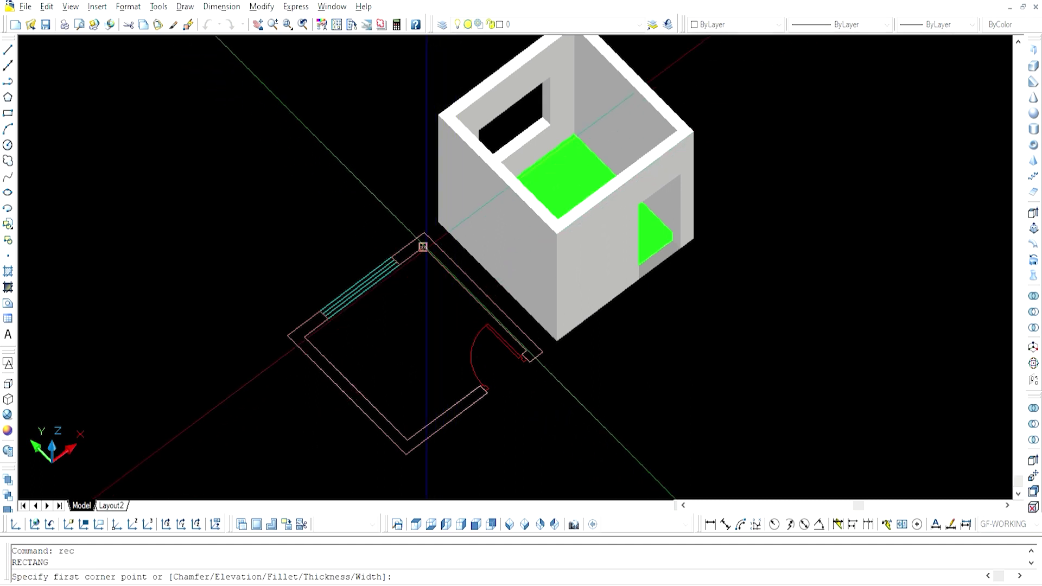
# Step: Trace a rectangle between the inner wall corners and zoom to extents
pyautogui.click(422, 246)
pyautogui.click(407, 438)
pyautogui.moveTo(405, 425); pyautogui.dragTo(381, 375, button='middle')
pyautogui.press('Escape')
pyautogui.press('Escape')
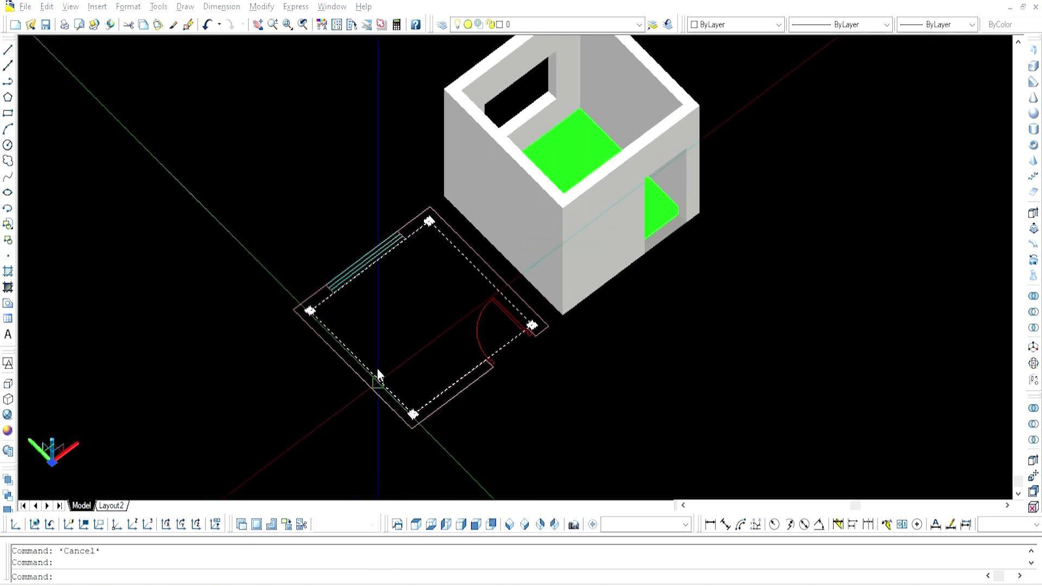
pyautogui.write('z')
pyautogui.press('Return')
pyautogui.write('e')
pyautogui.press('Return')
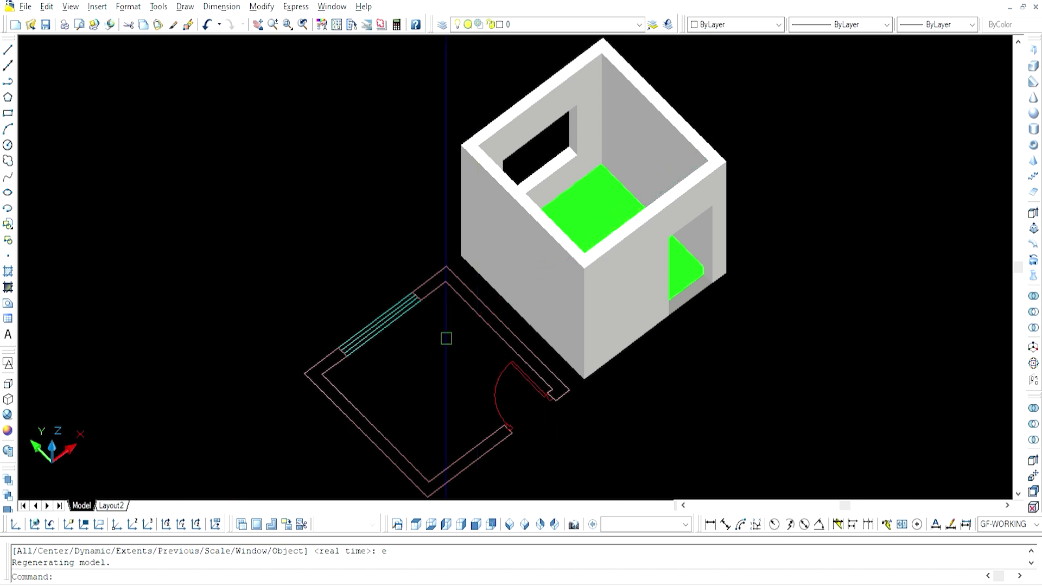
# Step: Draw construction rays out from the plan's window edges
pyautogui.write('ray')
pyautogui.press('Return')
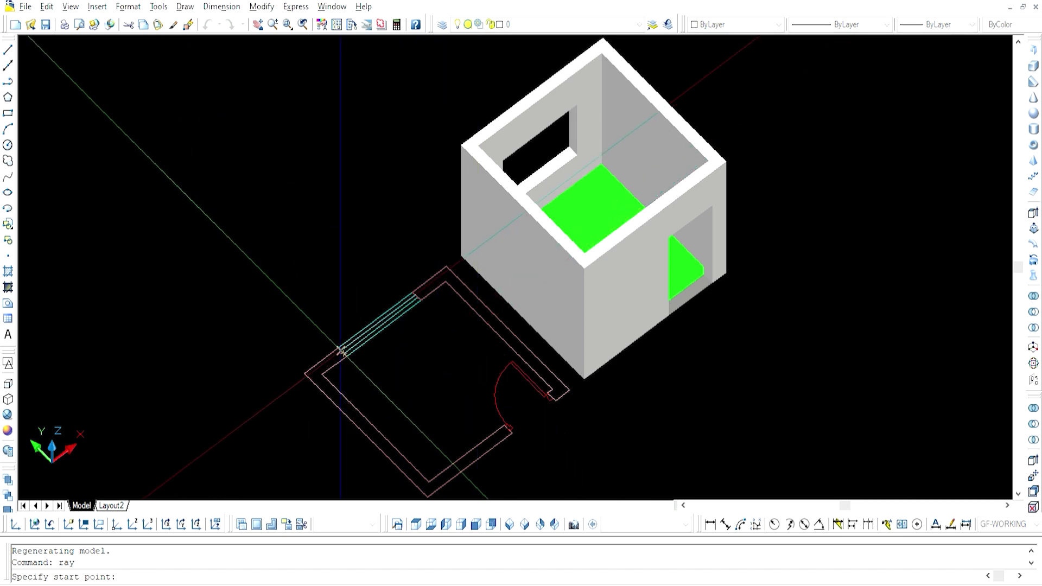
pyautogui.press('Return')
pyautogui.scroll(3, 399, 297)
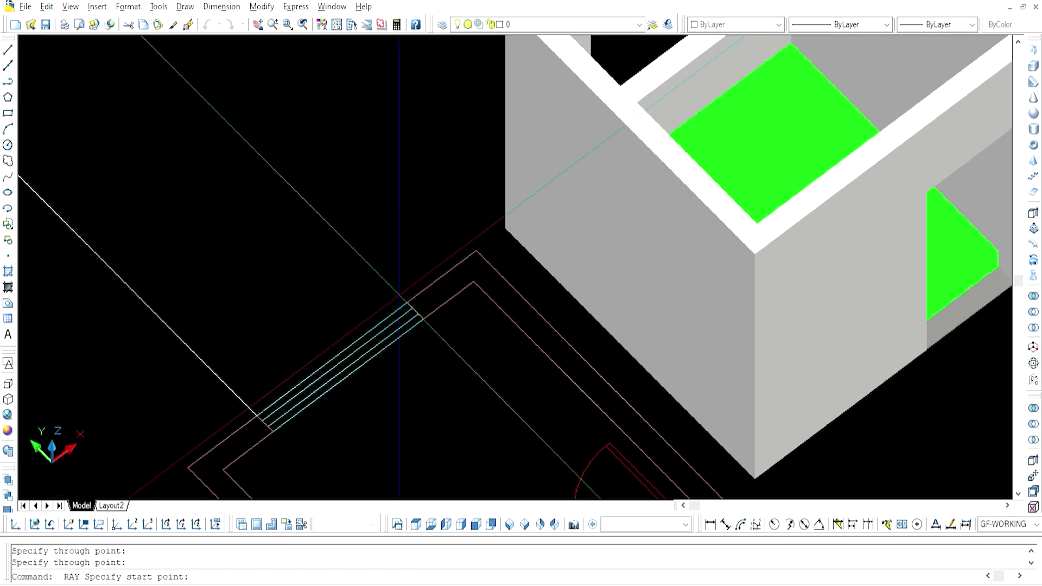
pyautogui.click(404, 301)
pyautogui.press('Return')
pyautogui.scroll(-2, 372, 323)
# Step: Check the rays in Top view, abandon a line on the left ray, and orbit back to 3D
pyautogui.click(415, 524)
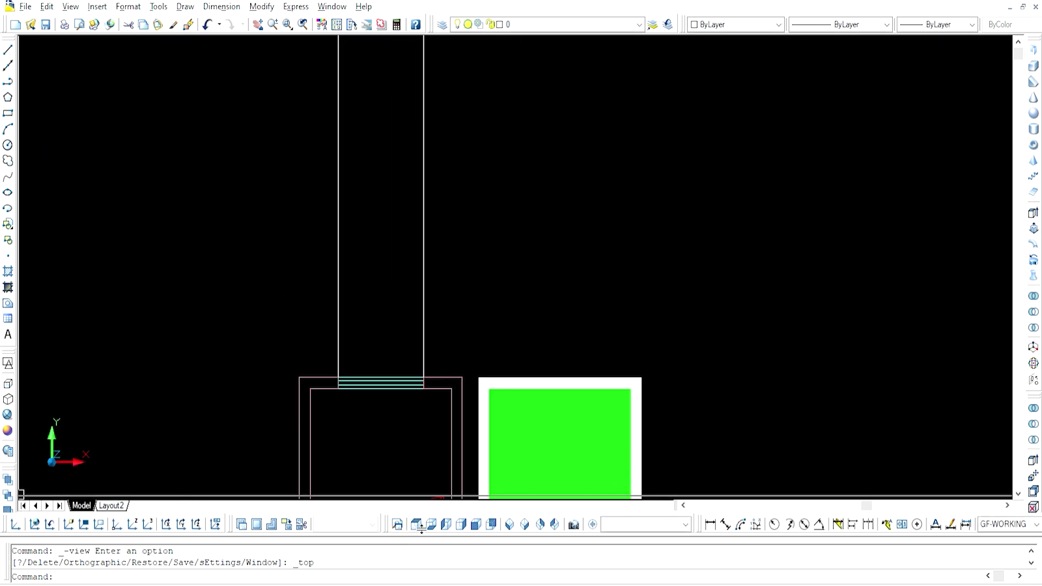
pyautogui.write('l')
pyautogui.press('Return')
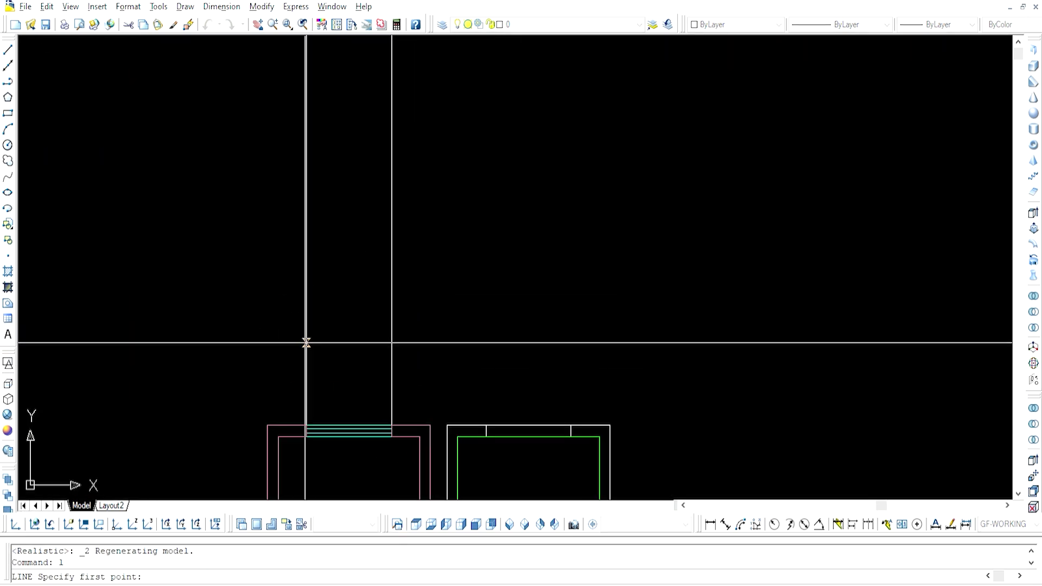
pyautogui.click(307, 344)
pyautogui.press('Escape')
pyautogui.moveTo(340, 356)
pyautogui.keyDown('shift'); pyautogui.mouseDown(button='middle')
pyautogui.moveTo(379, 351)
pyautogui.moveTo(451, 278)
pyautogui.moveTo(330, 287)
pyautogui.mouseUp(button='middle'); pyautogui.keyUp('shift')
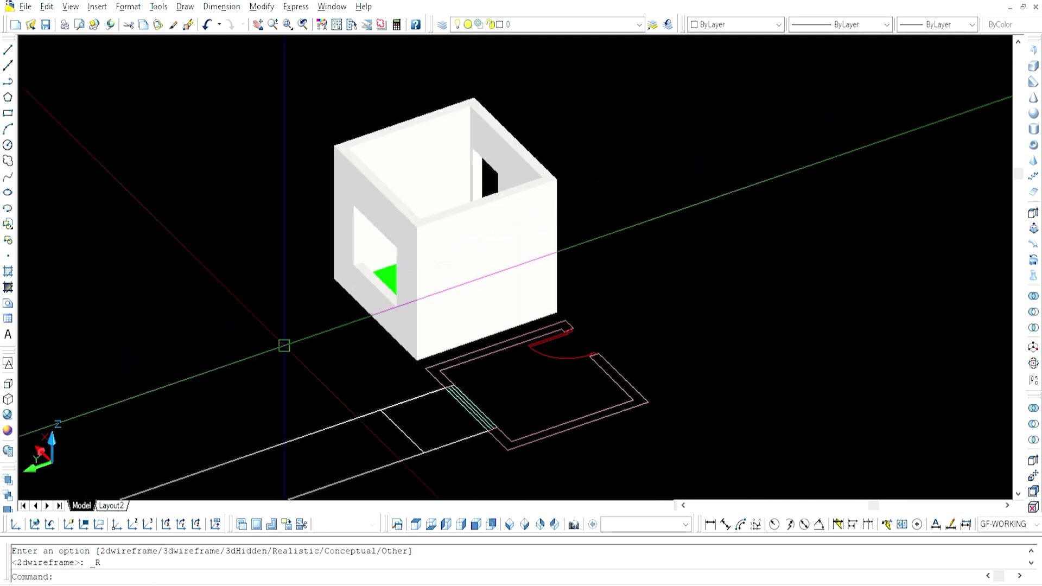
# Step: Offset the outer window border inward and fillet its top-left corner
pyautogui.write('o')
pyautogui.press('Return')
pyautogui.scroll(5, 375, 304)
pyautogui.click(433, 194)
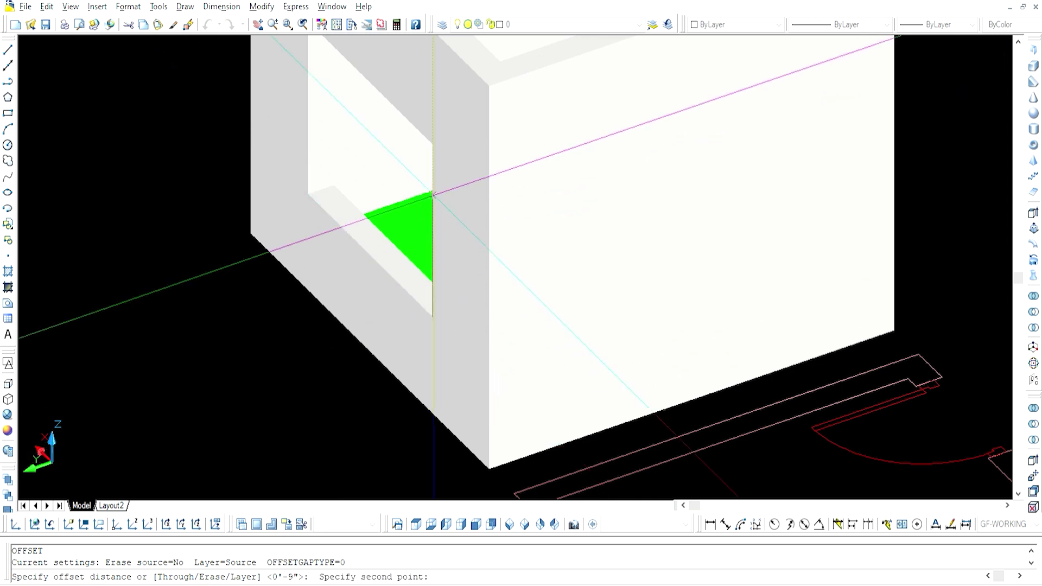
pyautogui.scroll(-5, 432, 141)
pyautogui.scroll(4, 437, 419)
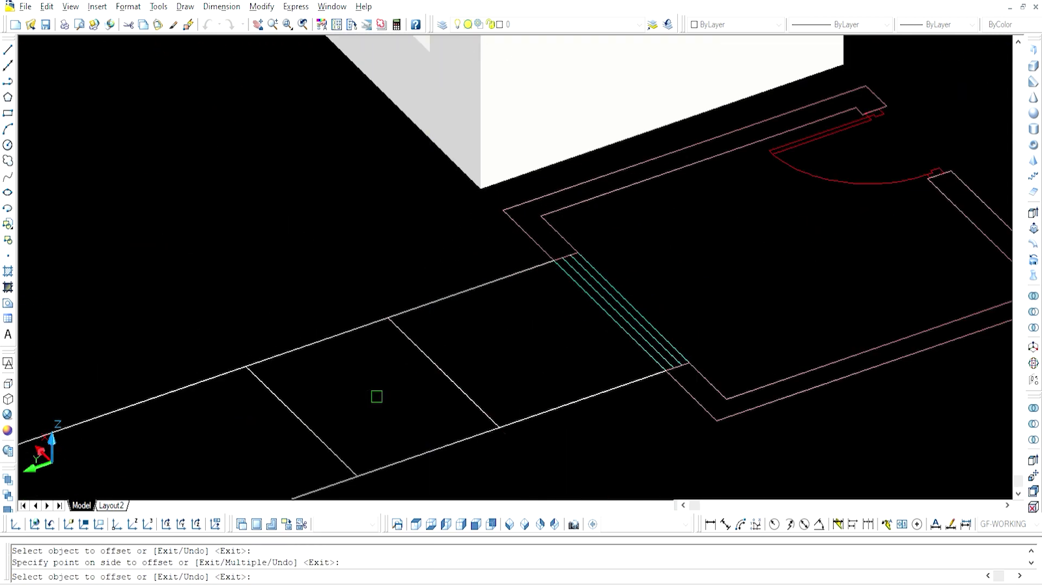
pyautogui.write('f')
pyautogui.press('Return')
pyautogui.click(302, 423)
pyautogui.click(314, 343)
pyautogui.press('Return')
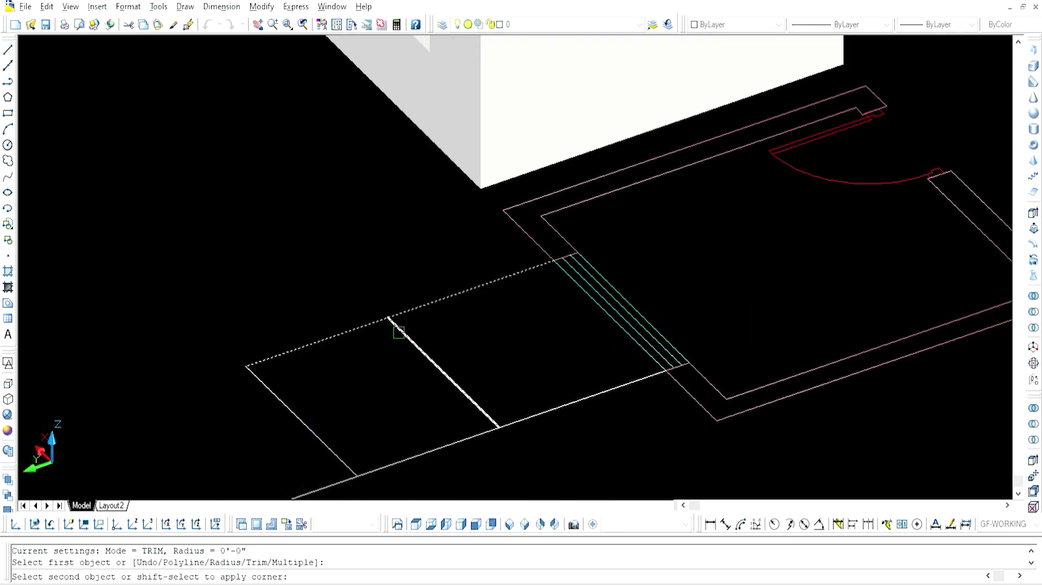
pyautogui.press('Escape')
pyautogui.press('Escape')
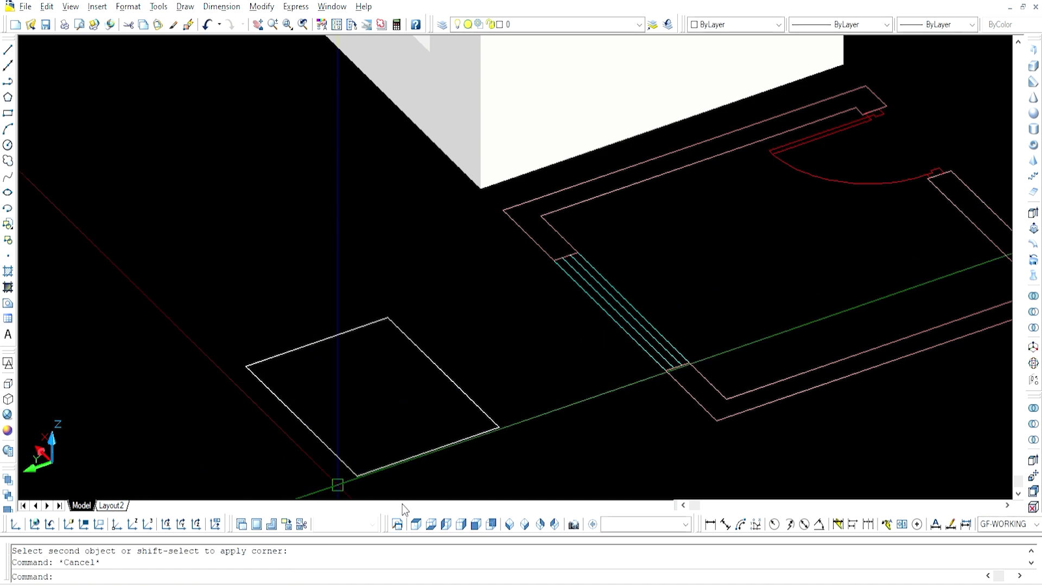
# Step: In plan view, offset the bottom line inward and fillet the inner frame corners
pyautogui.click(416, 522)
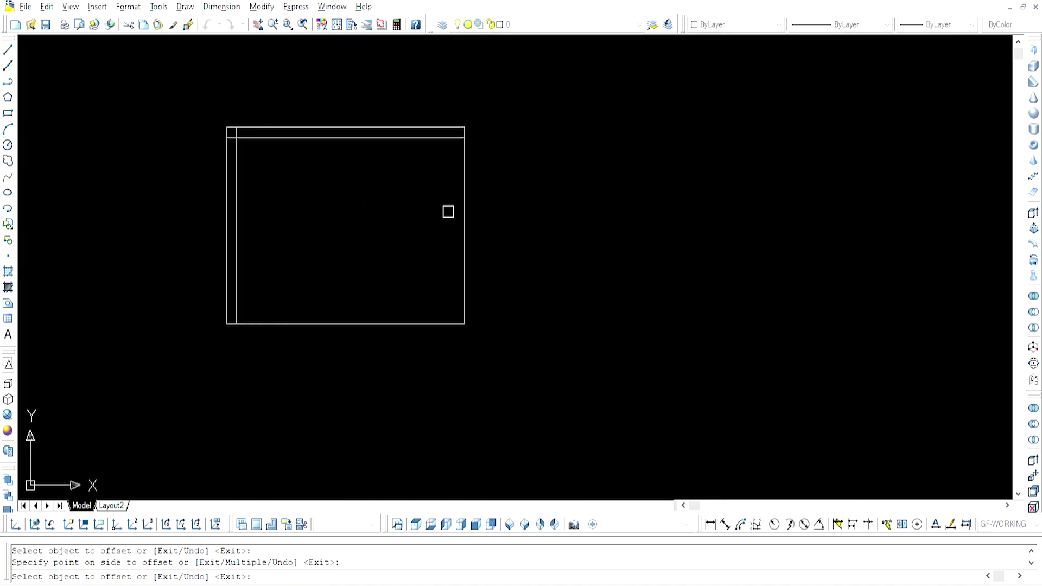
pyautogui.click(388, 323)
pyautogui.click(353, 305)
pyautogui.press('Return')
pyautogui.write('f')
pyautogui.press('Return')
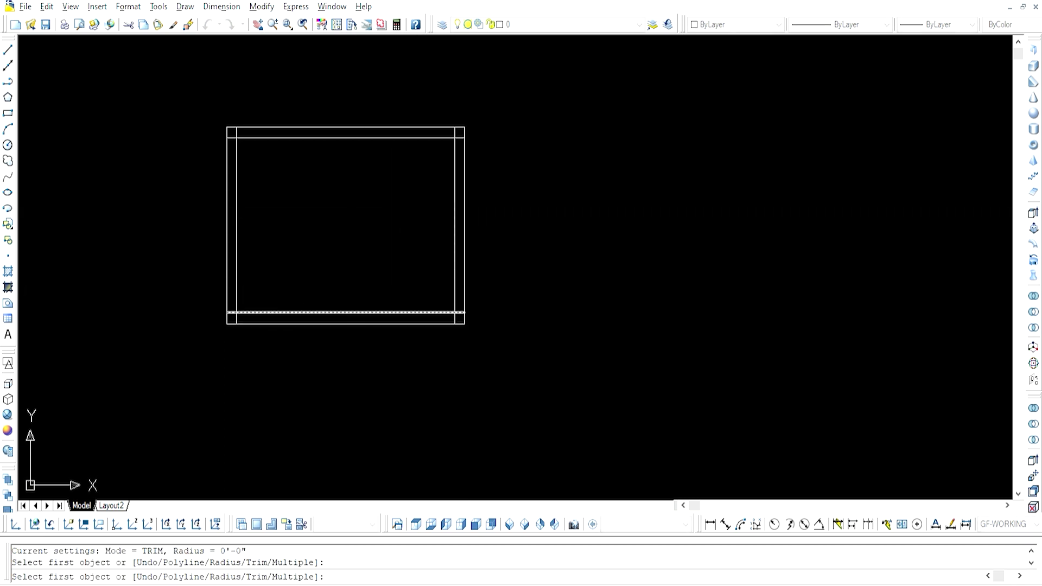
pyautogui.click(440, 138)
pyautogui.press('Return')
pyautogui.click(440, 138)
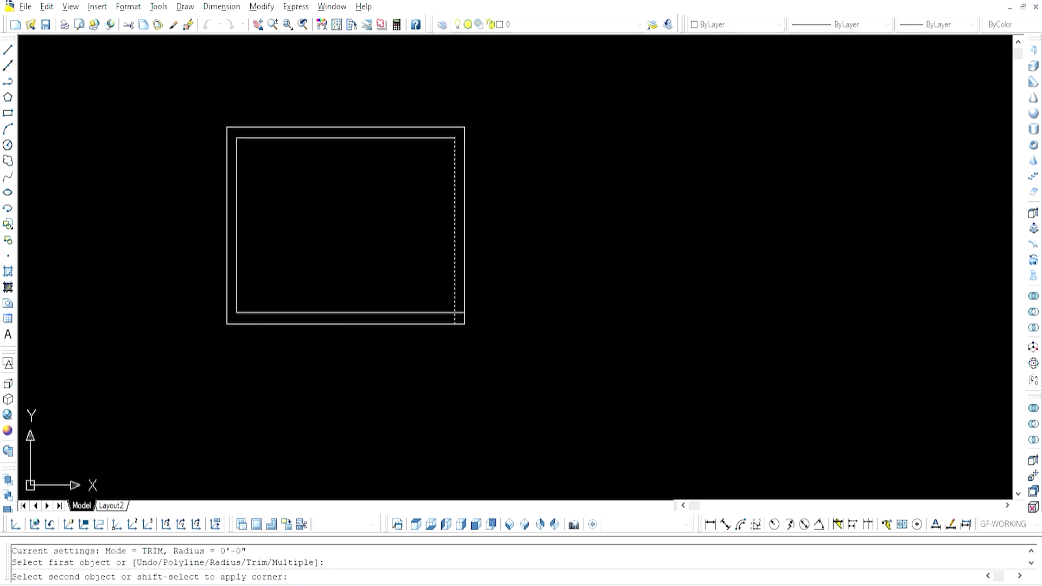
pyautogui.click(380, 312)
# Step: Draw a vertical divider line from the top inner edge to the bottom inner edge
pyautogui.write('l')
pyautogui.press('Return')
pyautogui.click(346, 138)
pyautogui.click(347, 309)
pyautogui.press('Return')
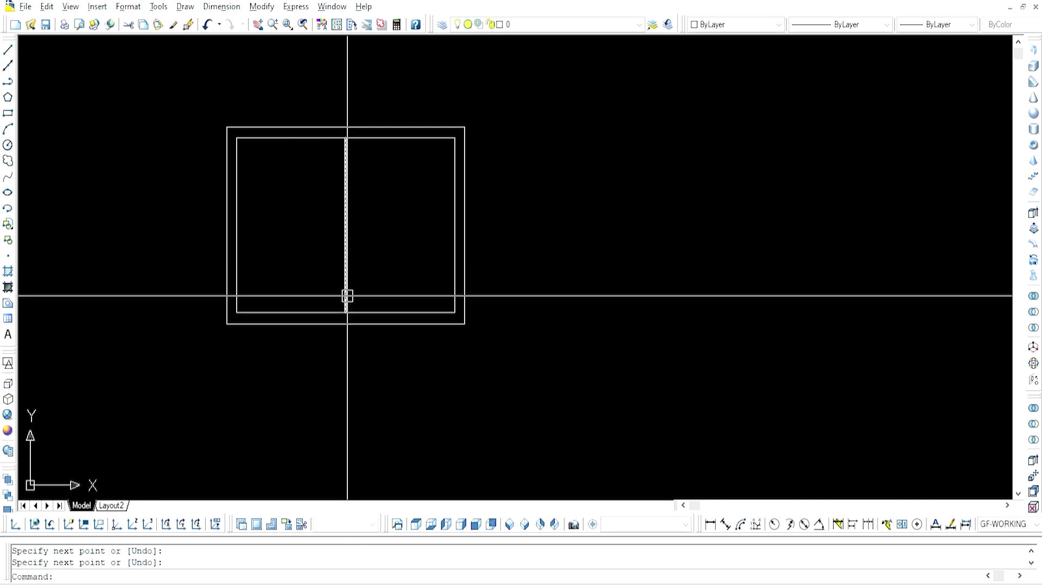
# Step: Offset the divider 1.5 to each side, trim the divider lines, and orbit into 3D
pyautogui.write('o')
pyautogui.press('Return')
pyautogui.write('1.5')
pyautogui.press('Return')
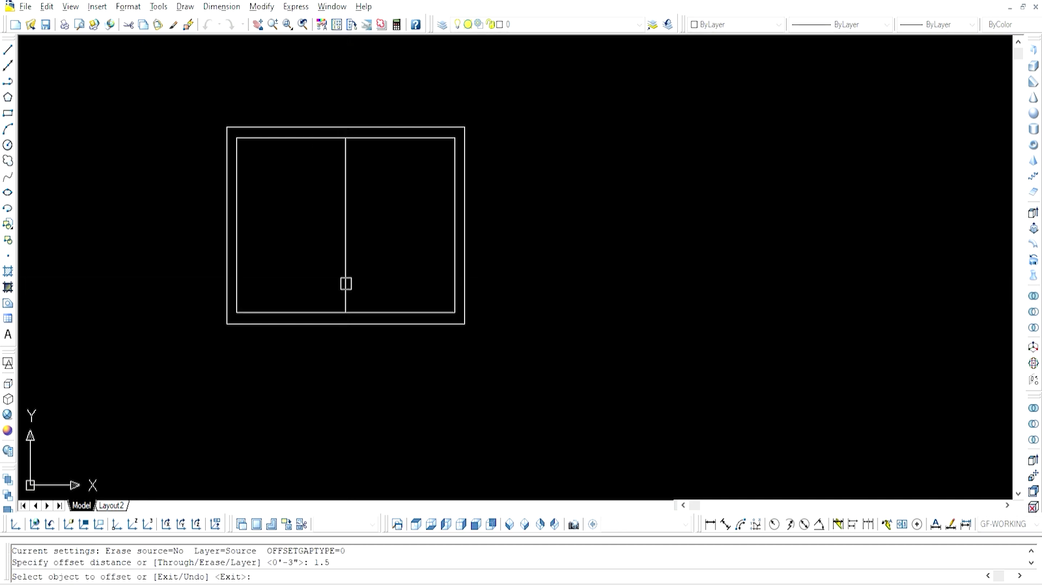
pyautogui.click(346, 283)
pyautogui.click(335, 298)
pyautogui.scroll(3, 323, 305)
pyautogui.press('Escape')
pyautogui.write('tr')
pyautogui.press('Return')
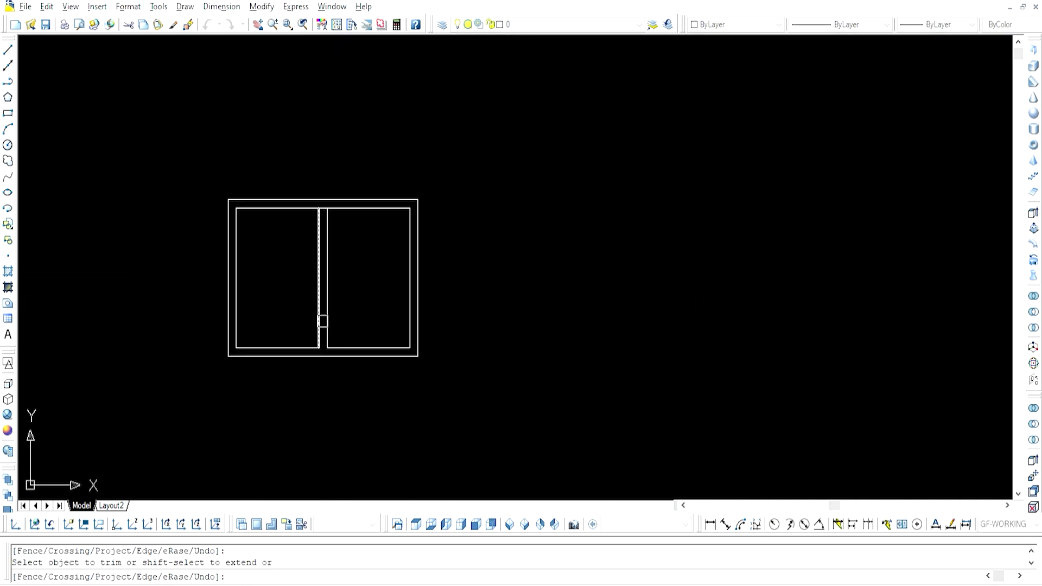
pyautogui.scroll(5, 323, 212)
pyautogui.scroll(-5, 325, 272)
pyautogui.press('Escape')
pyautogui.moveTo(321, 321)
pyautogui.keyDown('shift'); pyautogui.mouseDown(button='middle')
pyautogui.moveTo(349, 305)
pyautogui.moveTo(394, 208)
pyautogui.moveTo(384, 296)
pyautogui.mouseUp(button='middle'); pyautogui.keyUp('shift')
# Step: Create boundary outlines inside the frame and move the inner pane outline beside the original
pyautogui.press('Return')
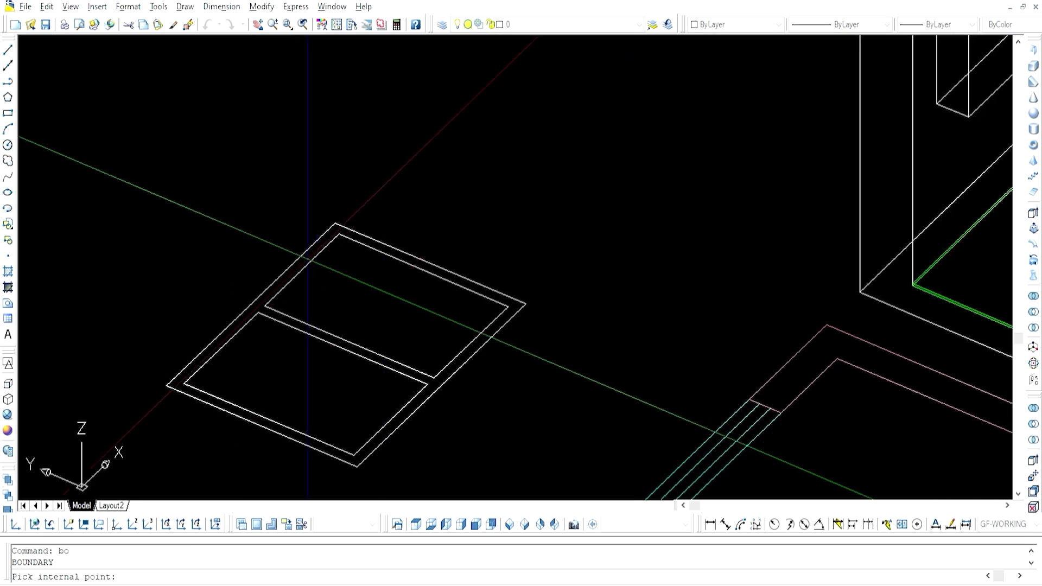
pyautogui.click(305, 258)
pyautogui.press('Return')
pyautogui.write('m')
pyautogui.press('Return')
pyautogui.click(301, 264)
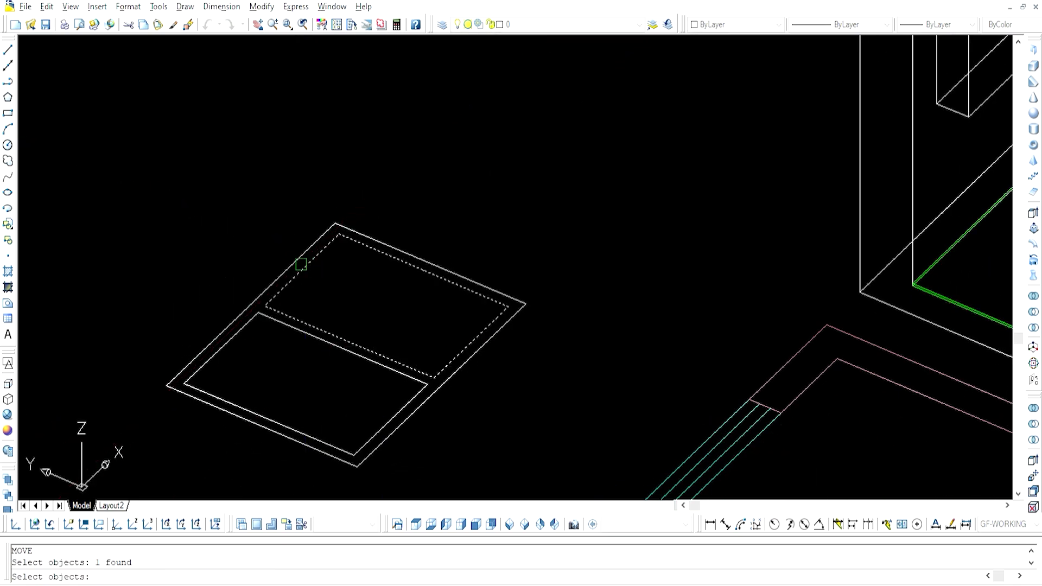
pyautogui.scroll(-5, 289, 333)
pyautogui.press('Return')
pyautogui.click(349, 326)
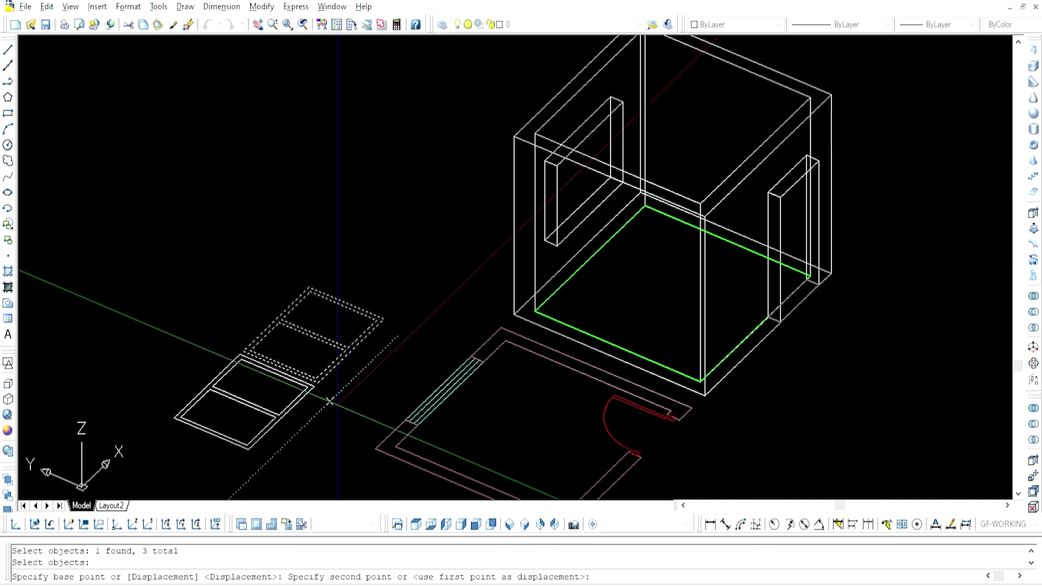
pyautogui.click(326, 396)
# Step: Extrude the frame outlines to a height of 1 and switch to realistic shading
pyautogui.write('ext')
pyautogui.press('Return')
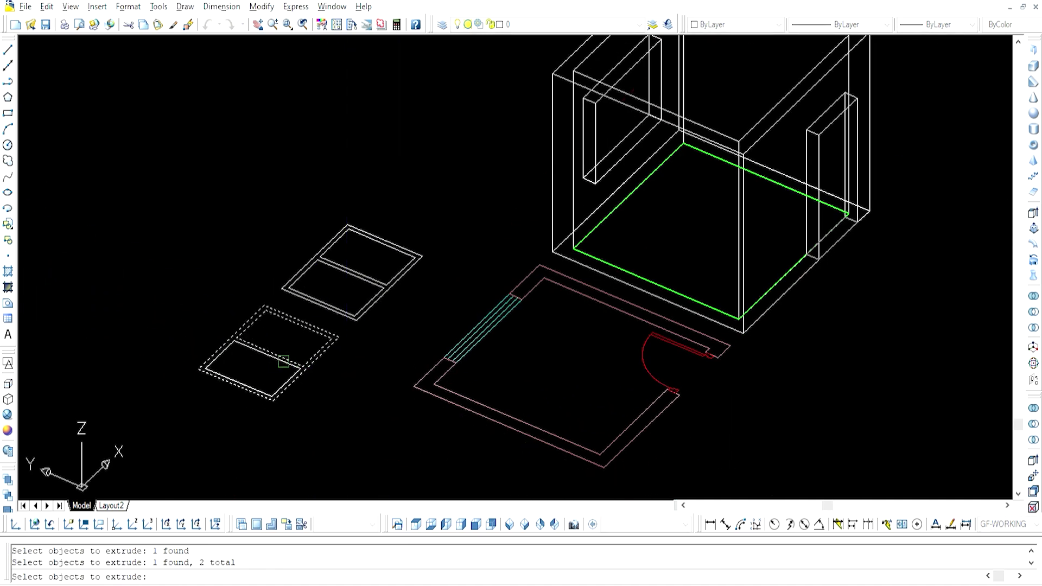
pyautogui.press('Return')
pyautogui.write('1')
pyautogui.press('Return')
pyautogui.click(7, 414)
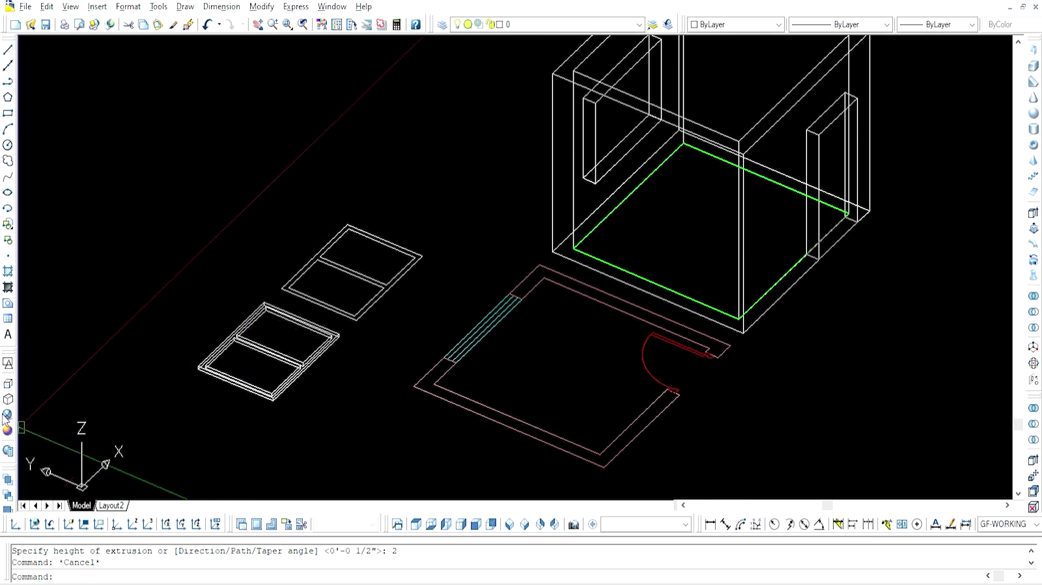
pyautogui.scroll(4, 177, 406)
# Step: Subtract the inner pane solid from the slab, leaving a hollow frame
pyautogui.write('su')
pyautogui.press('Return')
pyautogui.click(279, 315)
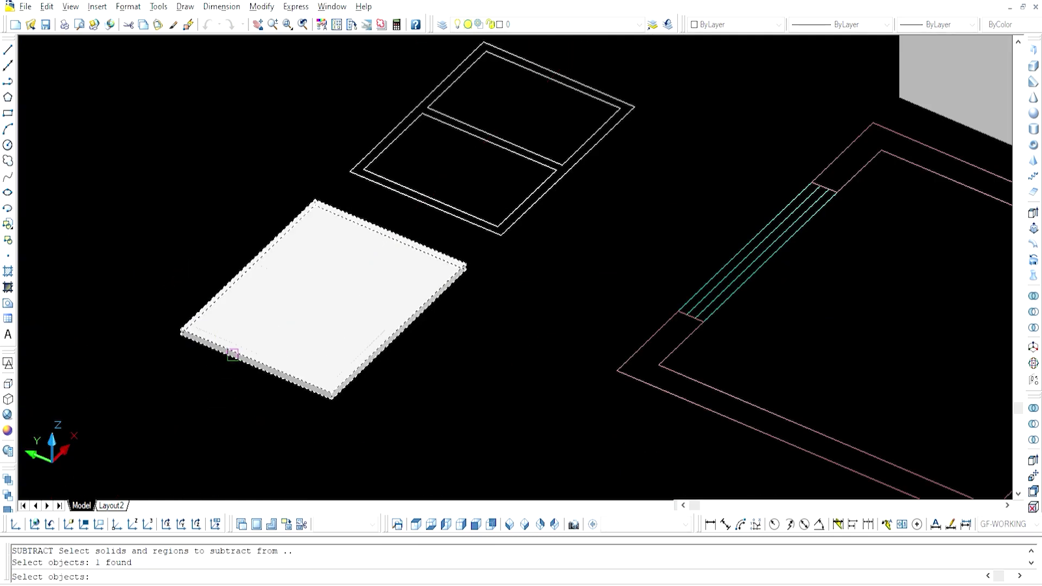
pyautogui.press('Return')
pyautogui.click(336, 284)
pyautogui.press('Return')
pyautogui.scroll(2, 295, 349)
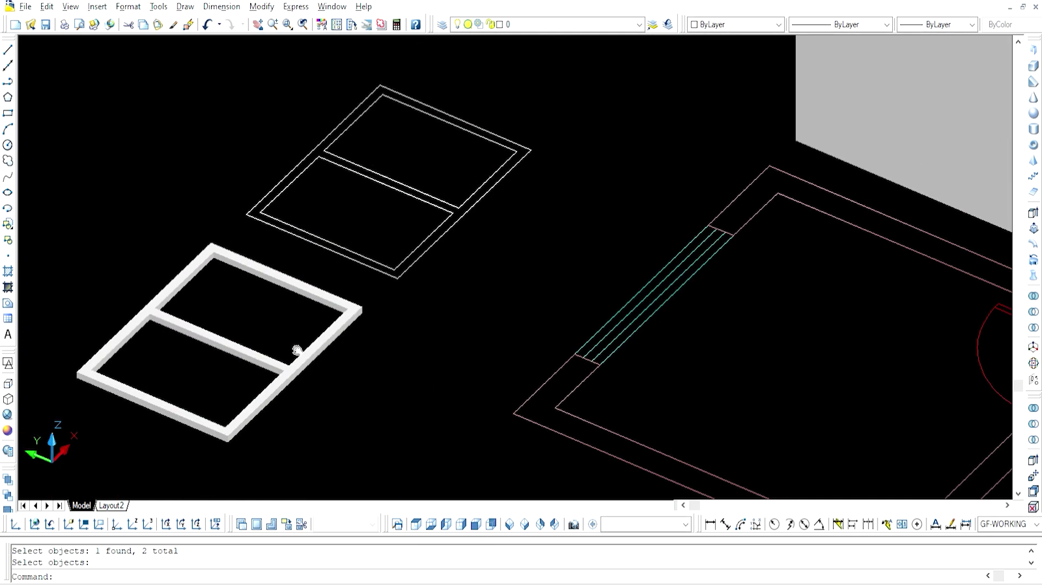
pyautogui.scroll(2, 348, 244)
pyautogui.press('Escape')
pyautogui.press('Escape')
pyautogui.moveTo(331, 235); pyautogui.dragTo(314, 293, button='middle')
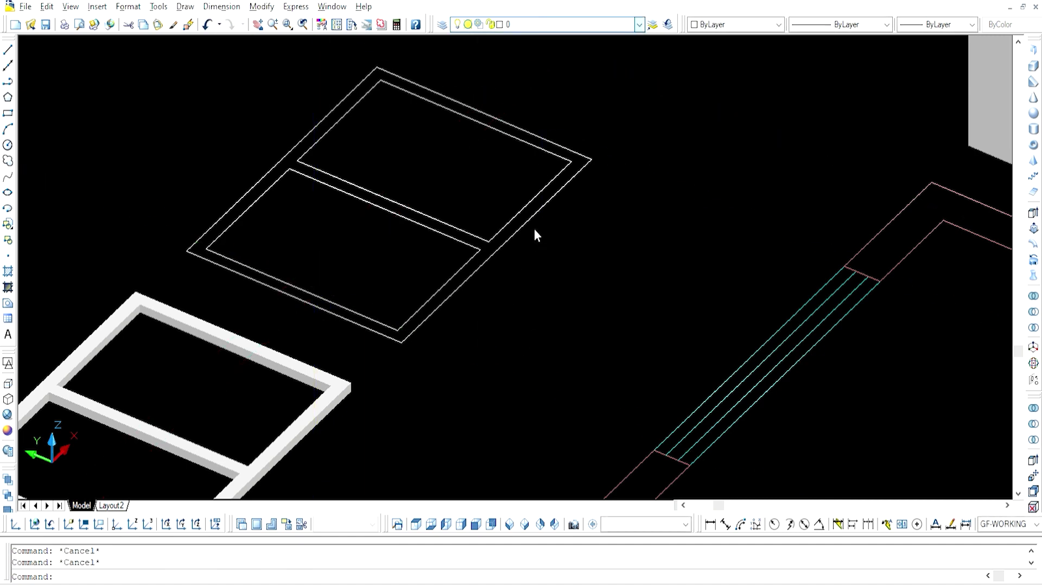
# Step: Draw a rectangle over the lower opening and extrude it into a thin glass pane
pyautogui.write('rec')
pyautogui.press('Return')
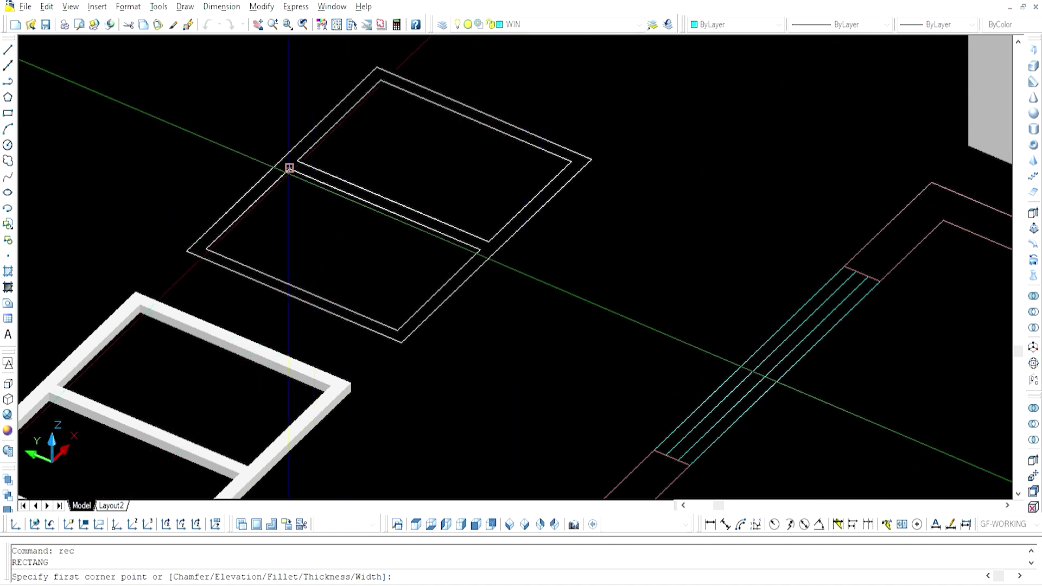
pyautogui.click(290, 169)
pyautogui.click(396, 329)
pyautogui.write('ext')
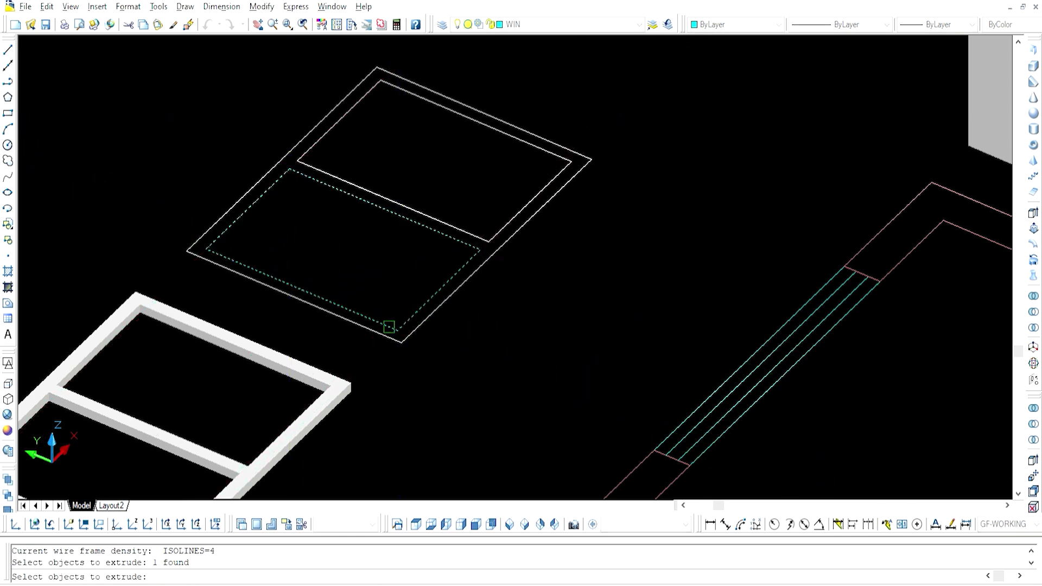
pyautogui.press('Return')
pyautogui.press('Return')
pyautogui.write('co')
pyautogui.click(366, 256)
pyautogui.press('Return')
# Step: Copy the glass pane into the upper opening
pyautogui.scroll(2, 399, 328)
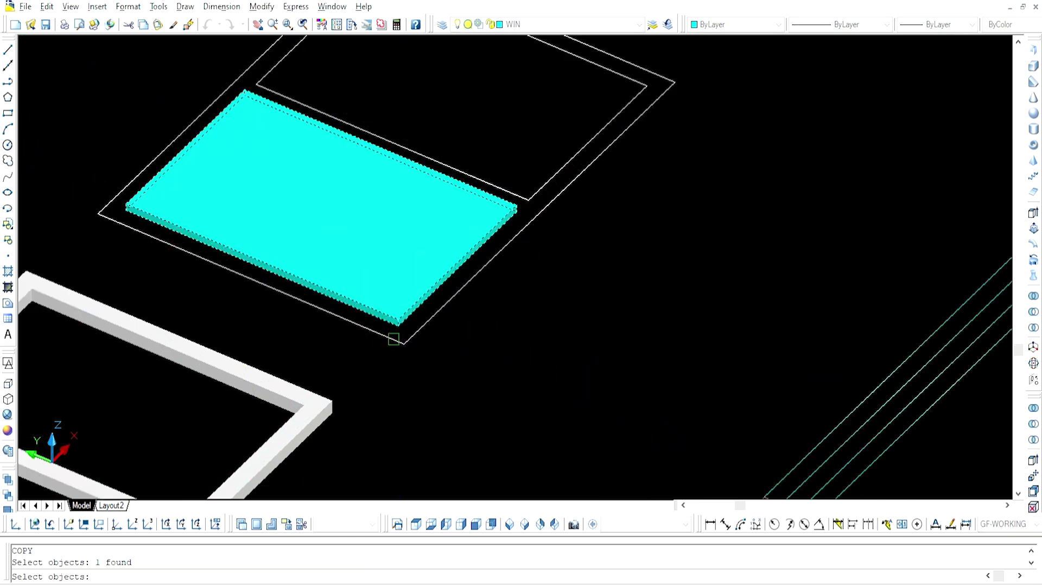
pyautogui.scroll(2, 400, 314)
pyautogui.click(400, 309)
pyautogui.scroll(-3, 400, 309)
pyautogui.click(505, 216)
pyautogui.press('Escape')
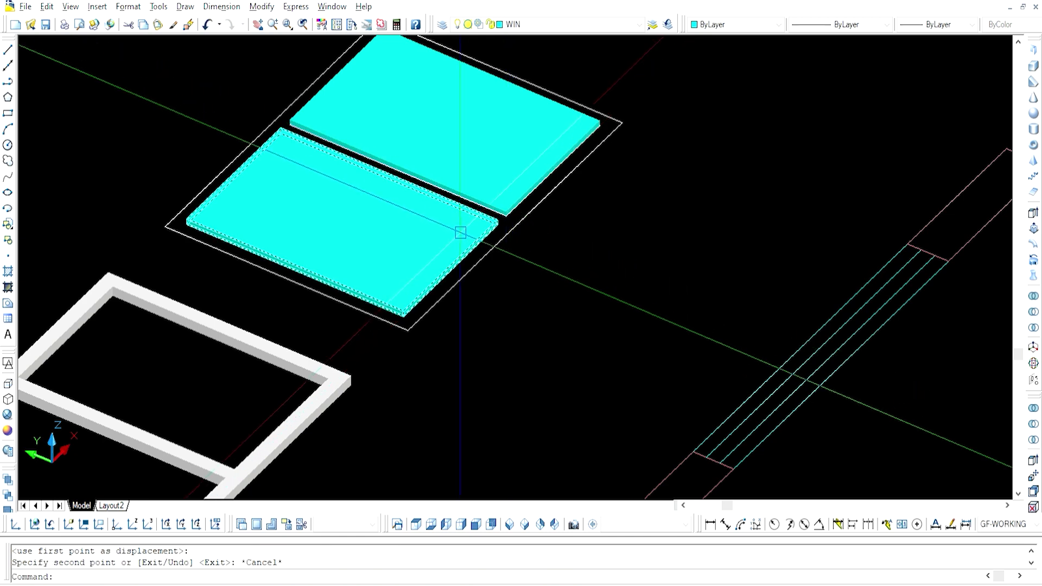
# Step: Move both glass panes from their pane corner into the solid frame
pyautogui.write('ro')
pyautogui.press('Return')
pyautogui.click(474, 211)
pyautogui.press('Escape')
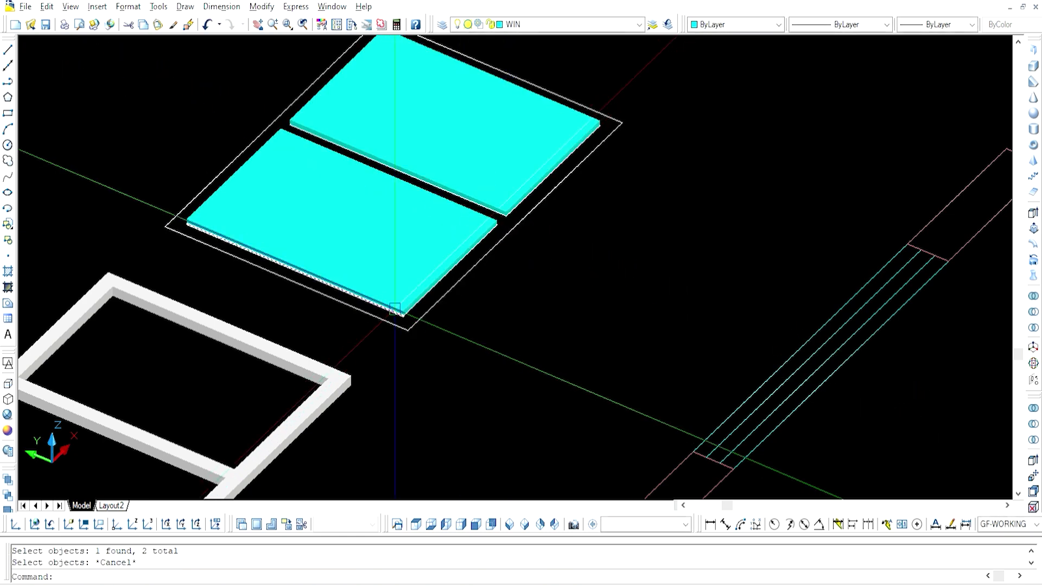
pyautogui.press('m')
pyautogui.press('Return')
pyautogui.click(467, 180)
pyautogui.click(348, 217)
pyautogui.press('Return')
pyautogui.click(622, 122)
pyautogui.click(351, 385)
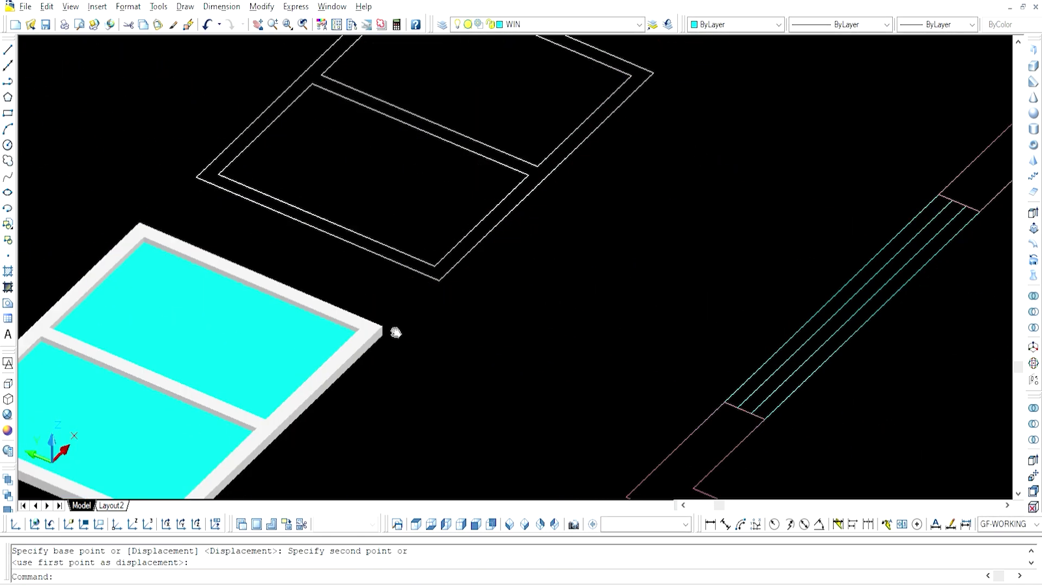
pyautogui.keyDown('shift'); pyautogui.moveTo(396, 333); pyautogui.dragTo(492, 340, button='middle'); pyautogui.keyUp('shift')
# Step: 3DROTATE the frame and both panes 90° about a bottom edge so the window stands upright
pyautogui.write('3drotate')
pyautogui.press('Return')
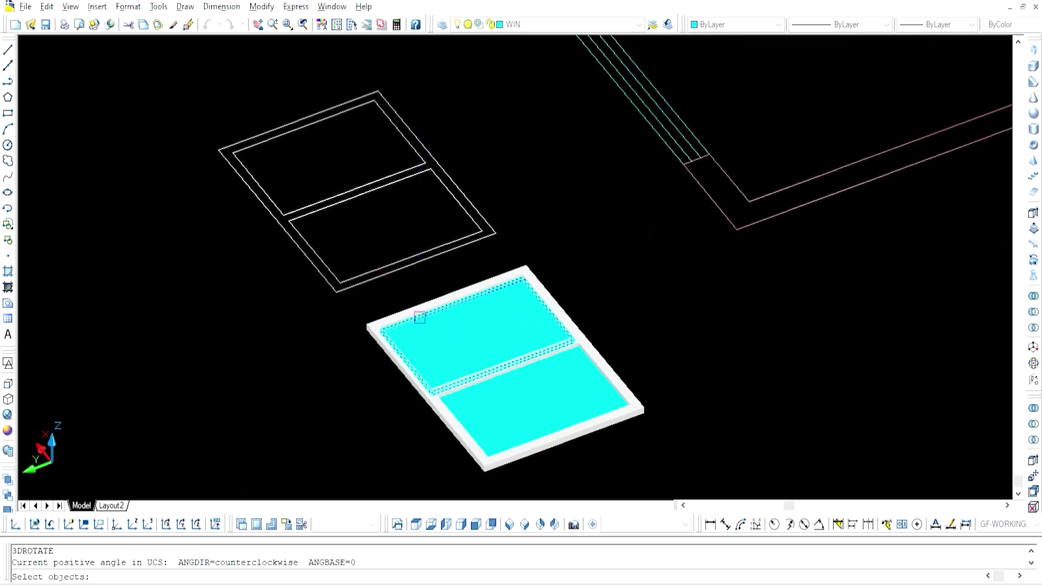
pyautogui.click(484, 446)
pyautogui.click(384, 326)
pyautogui.scroll(5, 465, 426)
pyautogui.press('Return')
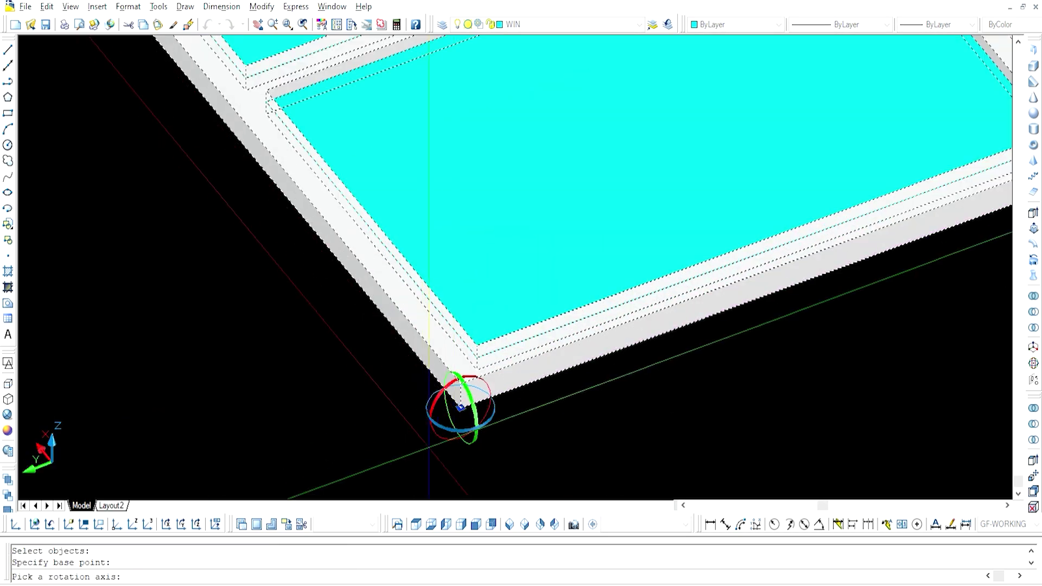
pyautogui.click(459, 417)
pyautogui.click(456, 429)
pyautogui.click(456, 453)
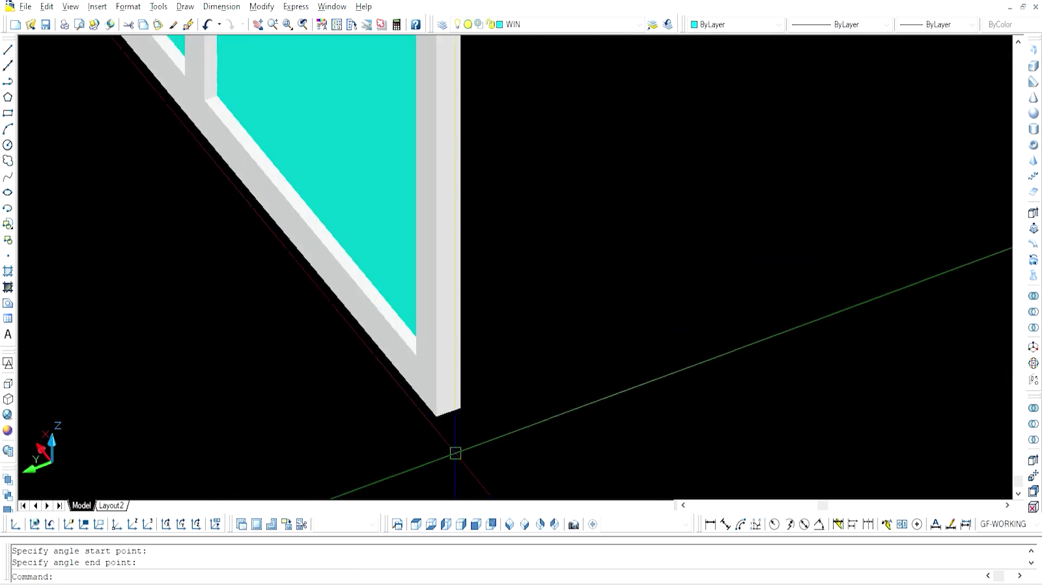
pyautogui.scroll(-5, 456, 453)
pyautogui.keyDown('shift'); pyautogui.moveTo(375, 417); pyautogui.dragTo(480, 383, button='middle'); pyautogui.keyUp('shift')
pyautogui.moveTo(344, 305); pyautogui.dragTo(435, 355, button='middle')
# Step: Select the upright frame and both glass panes for moving
pyautogui.write('mn')
pyautogui.press('Return')
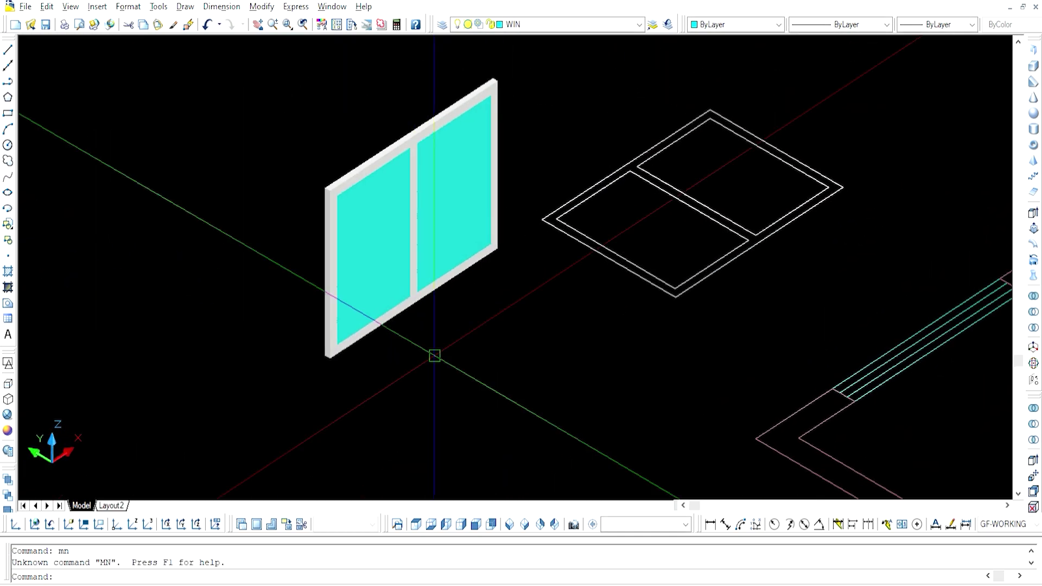
pyautogui.write('m')
pyautogui.press('Return')
pyautogui.moveTo(434, 356); pyautogui.dragTo(304, 108)
pyautogui.press('Return')
pyautogui.scroll(5, 328, 172)
# Step: Move the window assembly by its frame corner into the wall opening
pyautogui.click(328, 173)
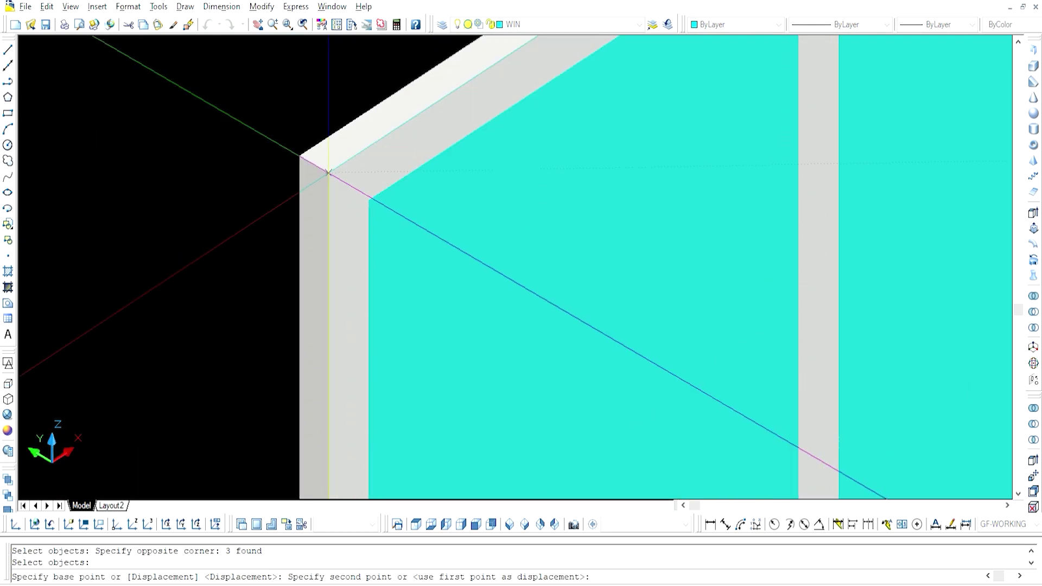
pyautogui.scroll(-5, 329, 173)
pyautogui.scroll(-3, 329, 172)
pyautogui.moveTo(435, 244)
pyautogui.keyDown('shift'); pyautogui.mouseDown(button='middle')
pyautogui.moveTo(553, 226)
pyautogui.moveTo(705, 140)
pyautogui.mouseUp(button='middle'); pyautogui.keyUp('shift')
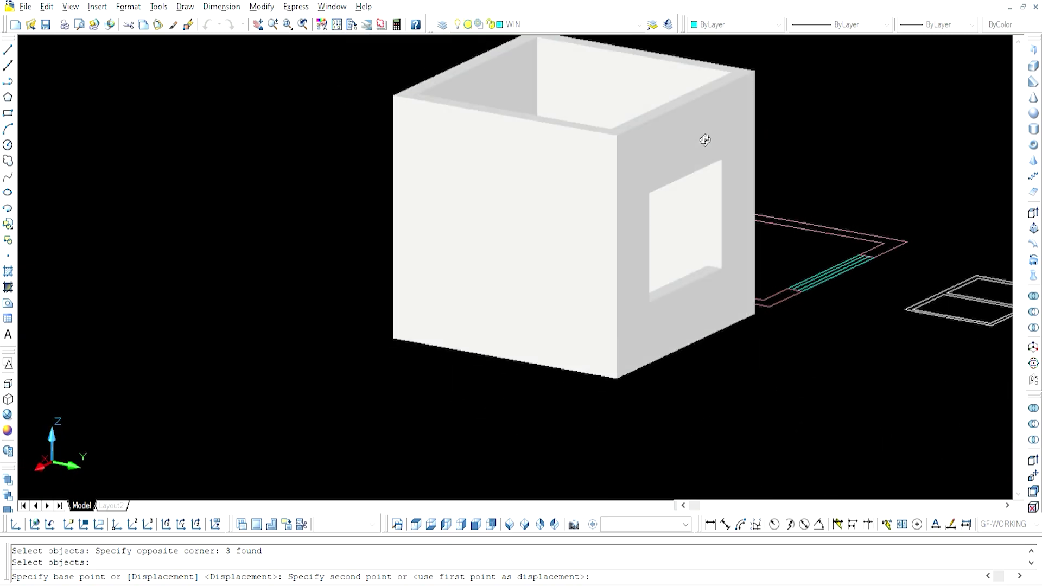
pyautogui.scroll(5, 728, 145)
pyautogui.scroll(3, 515, 137)
pyautogui.scroll(3, 516, 137)
pyautogui.scroll(3, 515, 138)
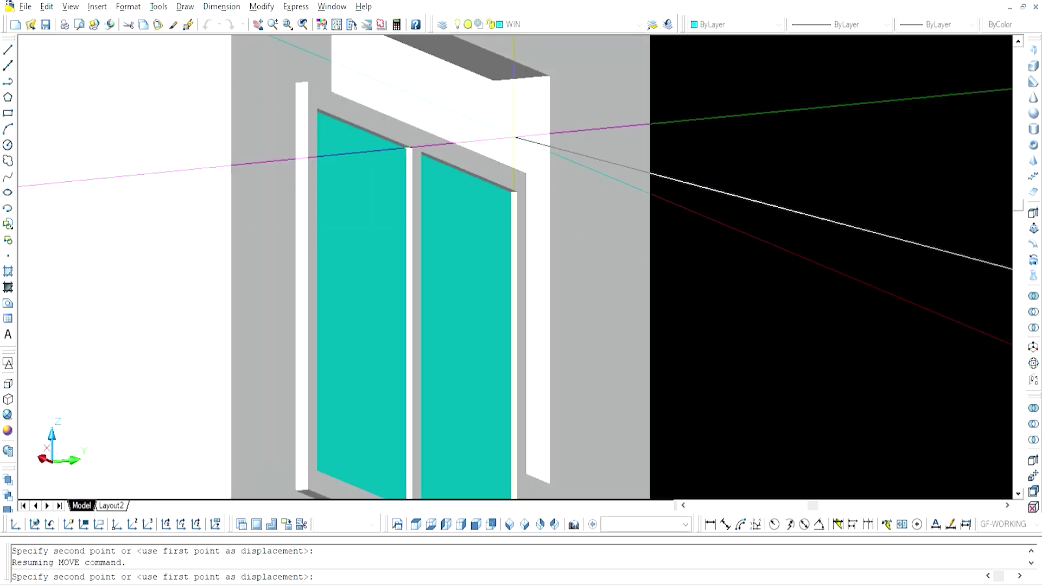
pyautogui.scroll(-3, 516, 137)
pyautogui.scroll(-5, 515, 137)
pyautogui.press('Escape')
# Step: Save the drawing with the window seated in the wall
pyautogui.moveTo(515, 137)
pyautogui.keyDown('shift'); pyautogui.mouseDown(button='middle')
pyautogui.moveTo(633, 295)
pyautogui.moveTo(769, 301)
pyautogui.moveTo(597, 282)
pyautogui.moveTo(372, 349)
pyautogui.mouseUp(button='middle'); pyautogui.keyUp('shift')
pyautogui.scroll(-3, 597, 282)
pyautogui.scroll(5, 372, 349)
pyautogui.hotkey('ctrl', 's')
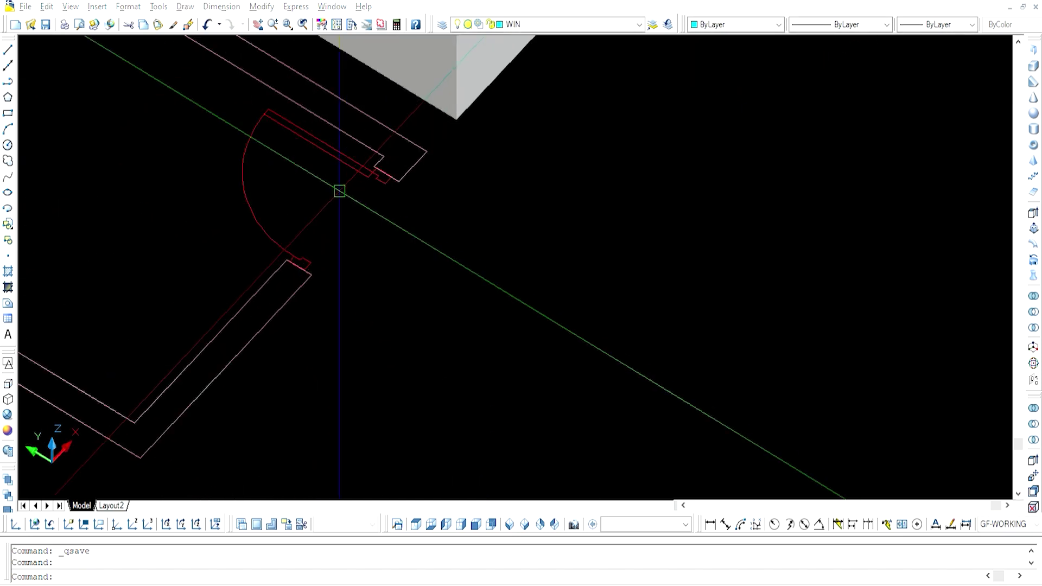
# Step: Delete the leftover flat window outline after cancelling a stray ray
pyautogui.write('ray')
pyautogui.press('Return')
pyautogui.click(398, 179)
pyautogui.press('Escape')
pyautogui.press('Escape')
pyautogui.scroll(-3, 413, 231)
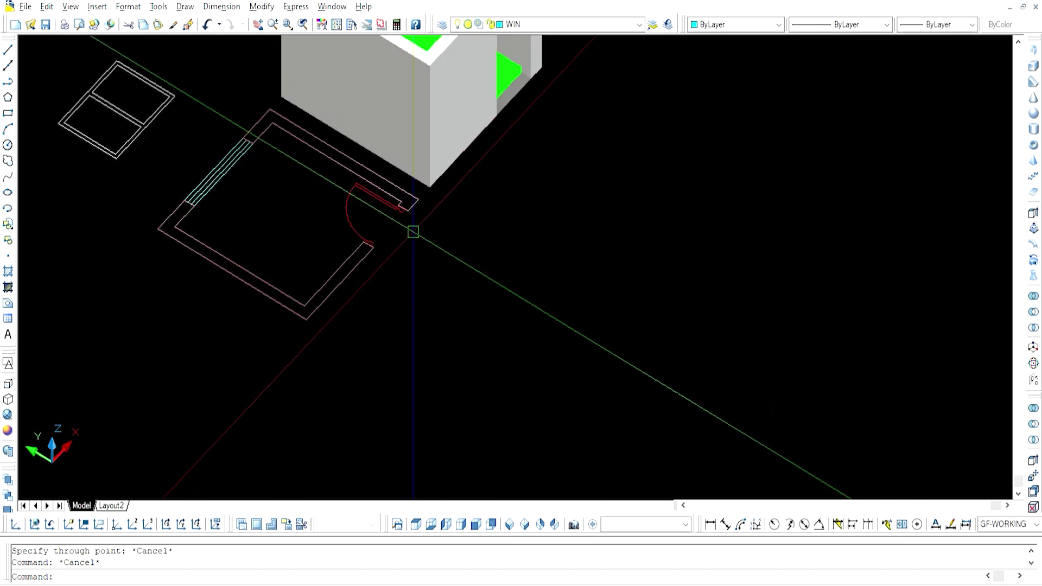
pyautogui.moveTo(315, 130); pyautogui.dragTo(186, 233)
pyautogui.press('Delete')
# Step: Zoom to extents and check the room from two isometric views
pyautogui.write('z')
pyautogui.press('Return')
pyautogui.write('e')
pyautogui.press('Return')
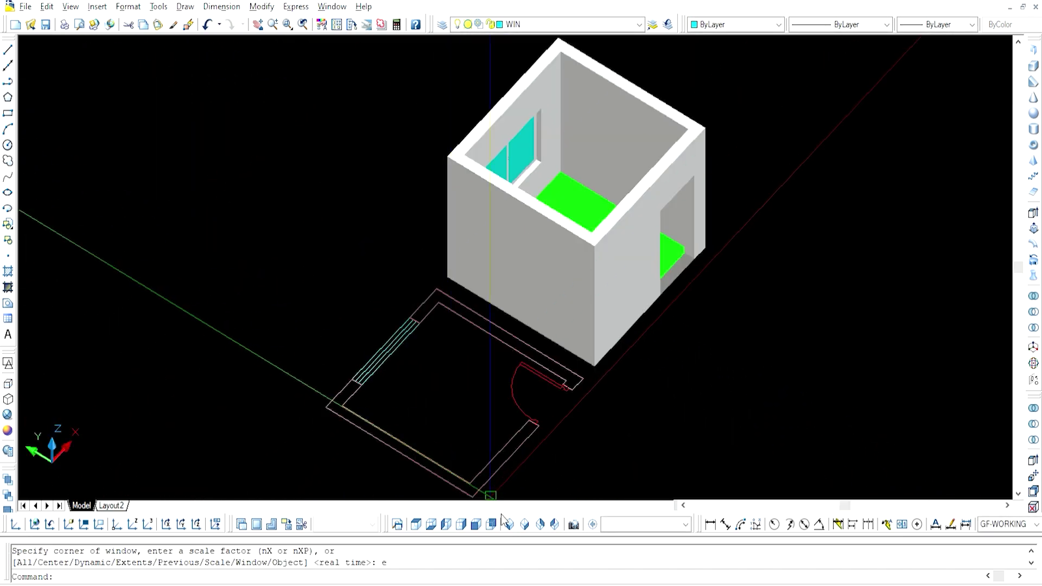
pyautogui.click(507, 524)
pyautogui.click(540, 525)
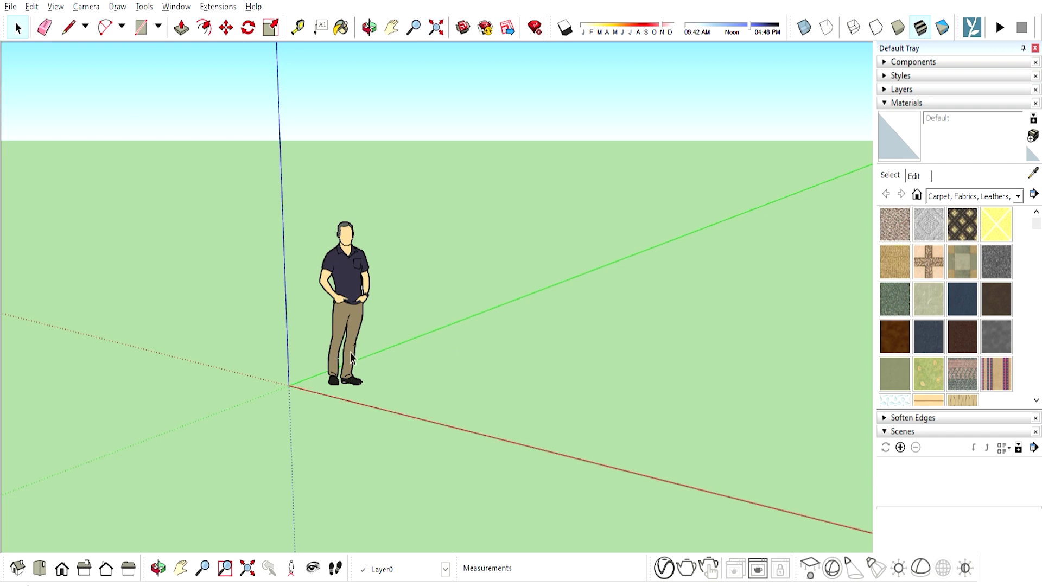
# Step: Orbit over the imported room toward its window and show the material collections dropdown
pyautogui.moveTo(365, 350); pyautogui.dragTo(404, 318, button='middle')
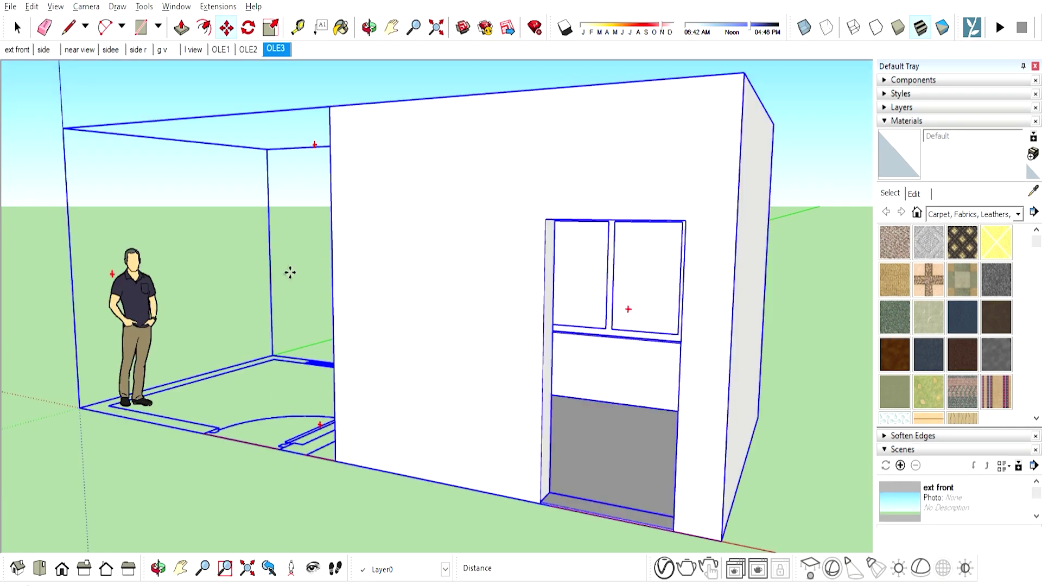
pyautogui.press('space')
pyautogui.moveTo(233, 281)
pyautogui.mouseDown(button='middle')
pyautogui.moveTo(262, 289)
pyautogui.moveTo(309, 374)
pyautogui.moveTo(220, 358)
pyautogui.mouseUp(button='middle')
pyautogui.click(262, 285)
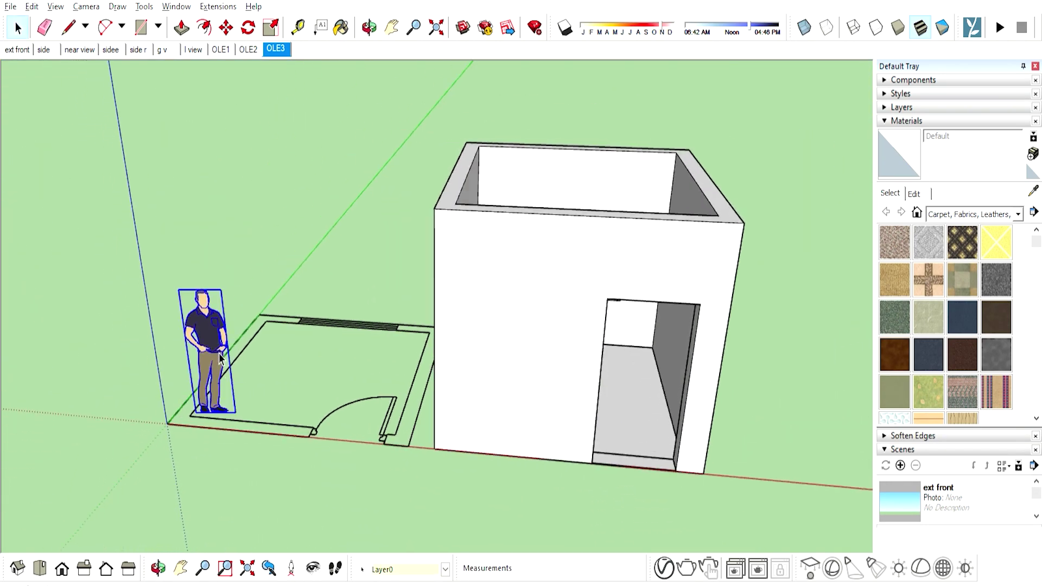
pyautogui.moveTo(360, 391)
pyautogui.mouseDown(button='middle')
pyautogui.moveTo(551, 391)
pyautogui.moveTo(421, 397)
pyautogui.moveTo(177, 379)
pyautogui.moveTo(365, 253)
pyautogui.moveTo(459, 263)
pyautogui.moveTo(530, 305)
pyautogui.moveTo(456, 309)
pyautogui.moveTo(454, 204)
pyautogui.mouseUp(button='middle')
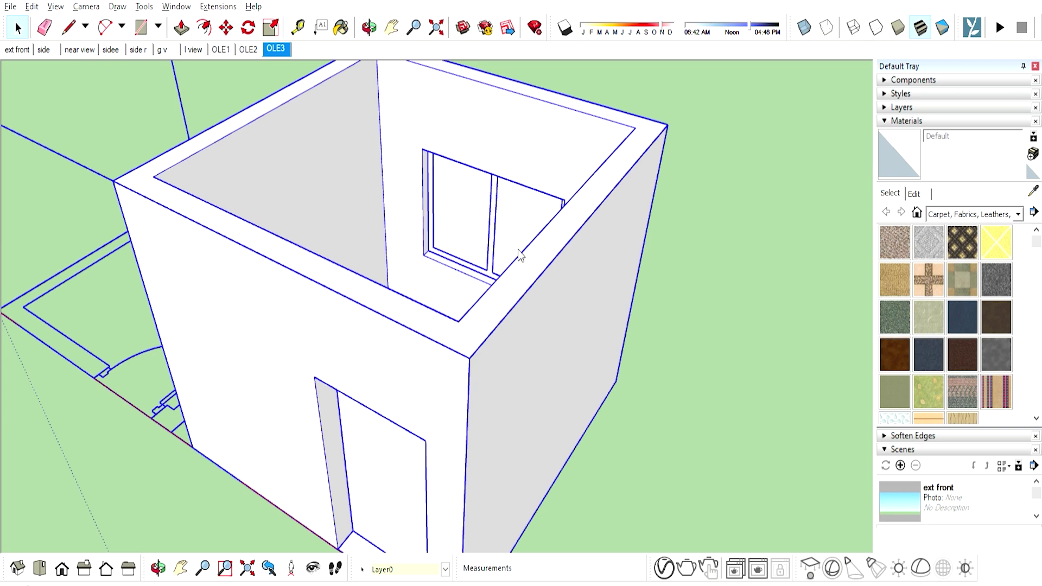
pyautogui.click(733, 304)
pyautogui.moveTo(733, 305)
pyautogui.mouseDown(button='middle')
pyautogui.moveTo(540, 328)
pyautogui.moveTo(587, 356)
pyautogui.moveTo(747, 368)
pyautogui.mouseUp(button='middle')
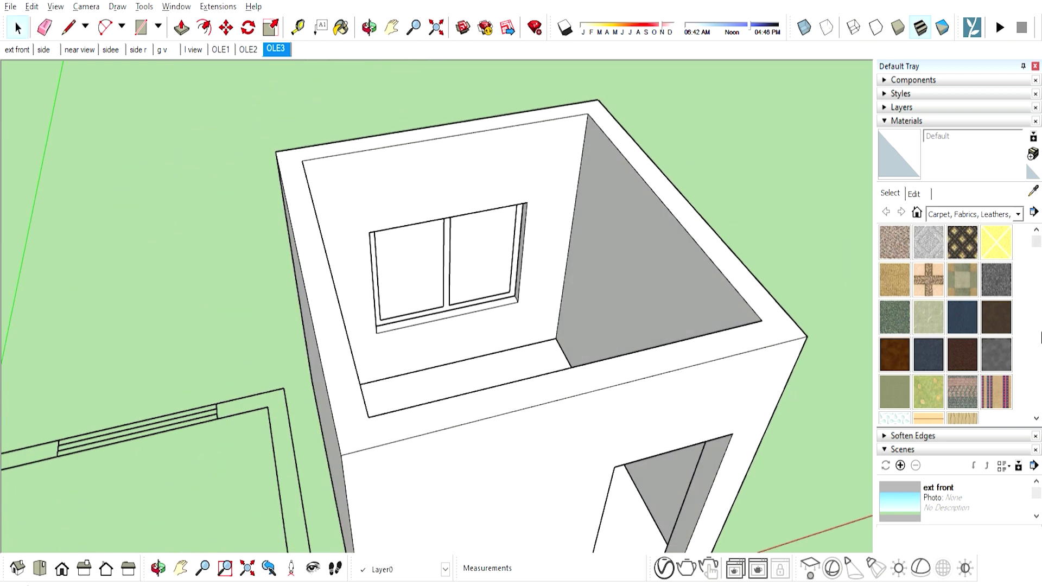
pyautogui.click(1018, 214)
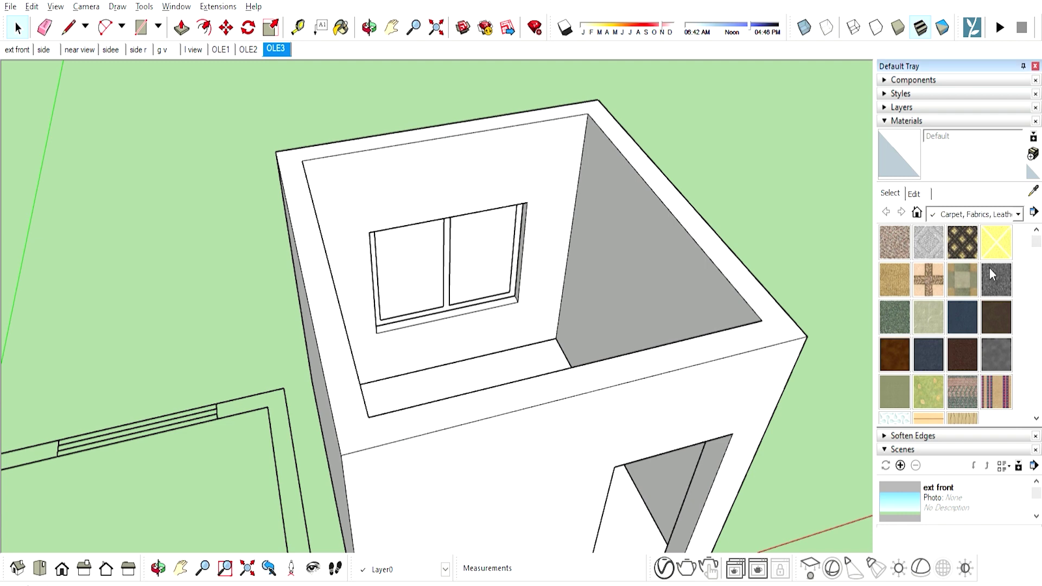
# Step: Paint both window panes with Translucent Glass Tinted from Glass and Mirrors
pyautogui.click(955, 271)
pyautogui.click(960, 306)
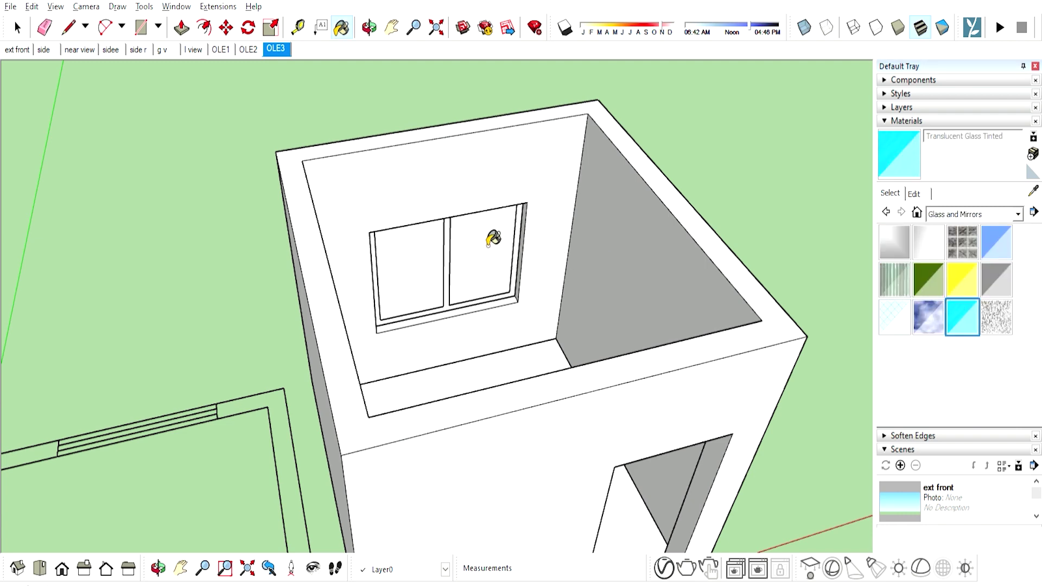
pyautogui.click(491, 238)
pyautogui.click(407, 256)
pyautogui.moveTo(407, 256)
pyautogui.mouseDown(button='middle')
pyautogui.moveTo(478, 293)
pyautogui.moveTo(719, 224)
pyautogui.mouseUp(button='middle')
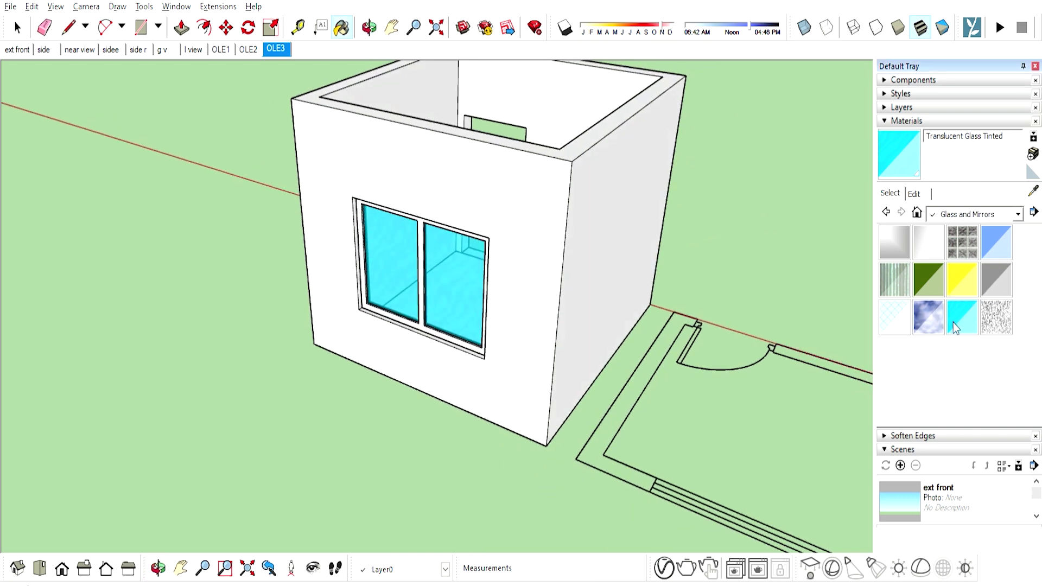
# Step: Give the window frame Metal Corrugated Shiny from the Metal collection
pyautogui.click(975, 213)
pyautogui.click(947, 261)
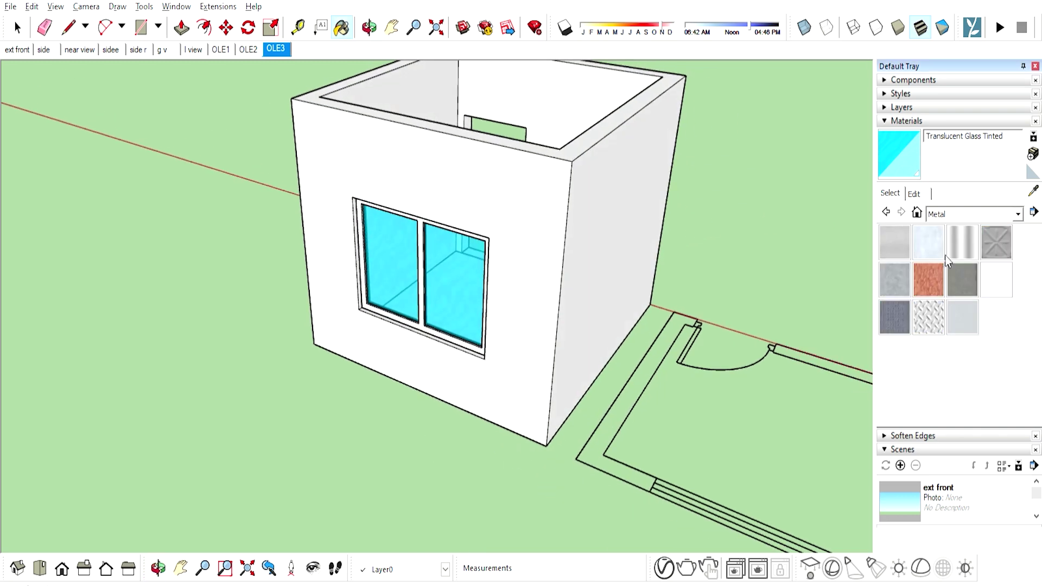
pyautogui.scroll(3, 384, 209)
pyautogui.scroll(2, 356, 233)
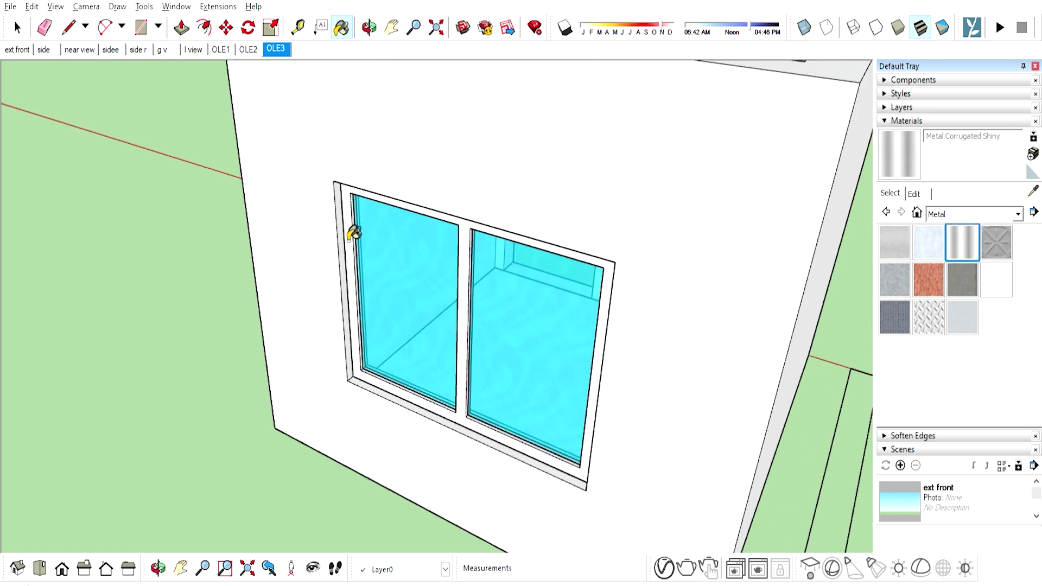
pyautogui.scroll(2, 357, 233)
pyautogui.click(357, 233)
pyautogui.scroll(-2, 467, 253)
pyautogui.moveTo(467, 252)
pyautogui.mouseDown(button='middle')
pyautogui.moveTo(207, 323)
pyautogui.moveTo(174, 293)
pyautogui.moveTo(318, 296)
pyautogui.moveTo(158, 303)
pyautogui.moveTo(260, 368)
pyautogui.moveTo(229, 437)
pyautogui.moveTo(256, 398)
pyautogui.moveTo(210, 311)
pyautogui.mouseUp(button='middle')
pyautogui.scroll(-4, 326, 293)
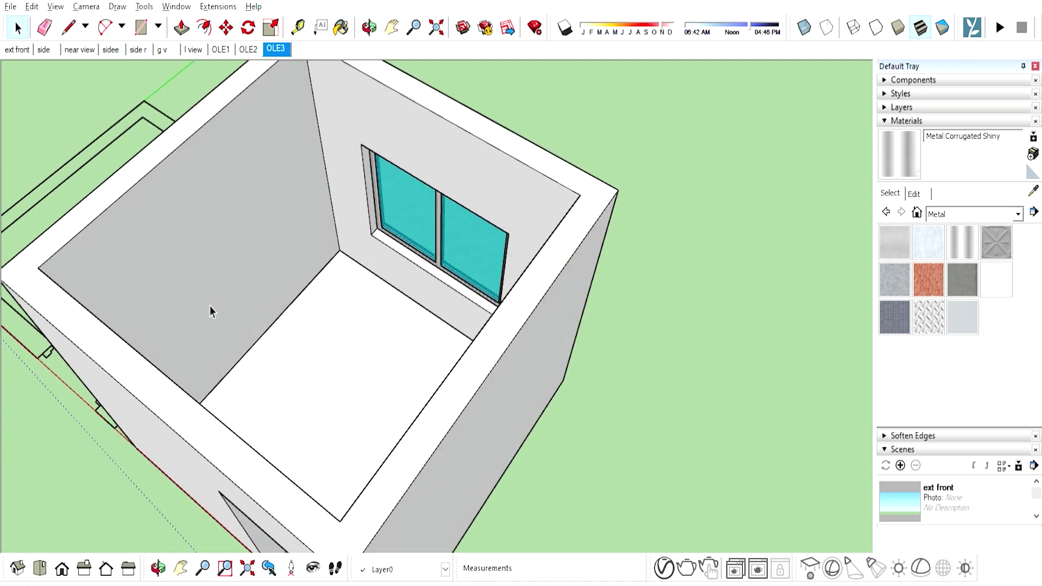
pyautogui.click(1016, 210)
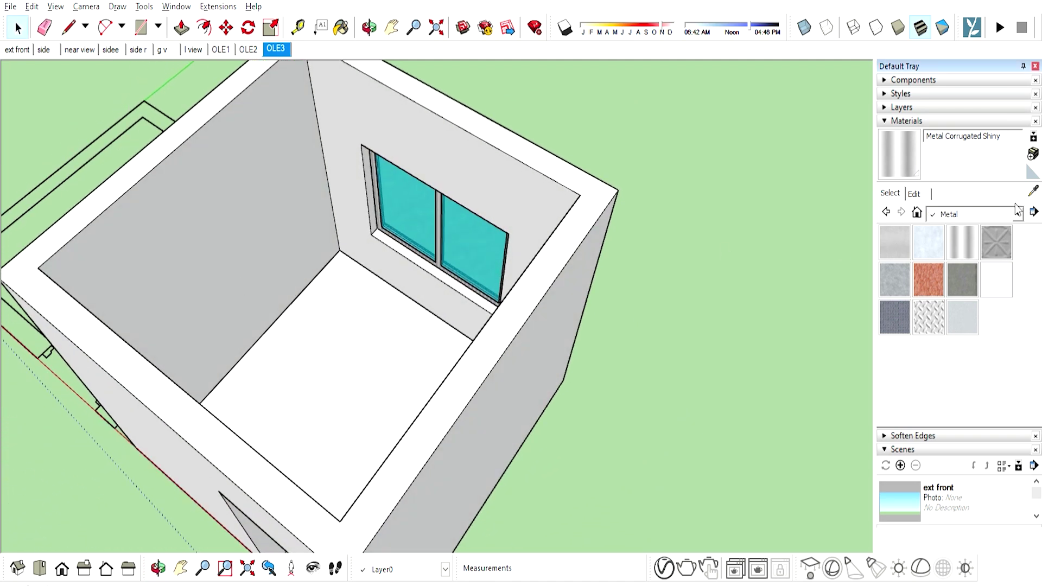
# Step: Try multicolour carpet squares on the inner walls, then undo the wall paint
pyautogui.click(982, 237)
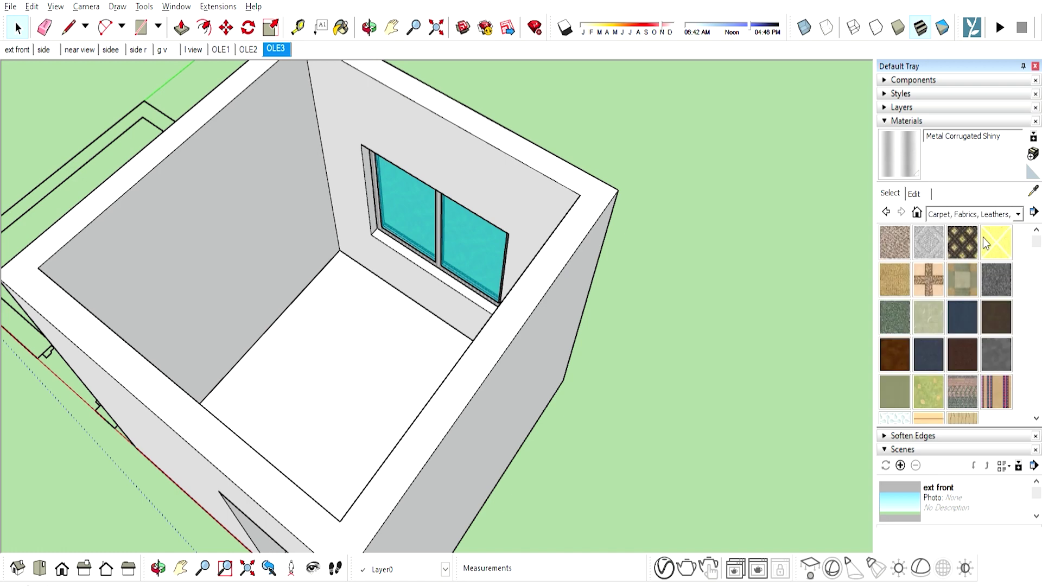
pyautogui.press('k')
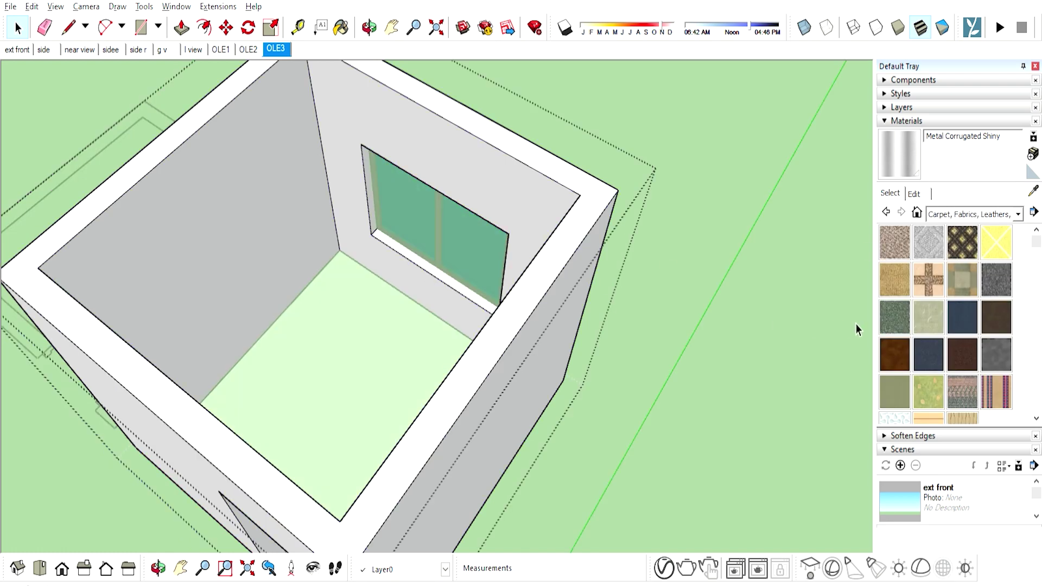
pyautogui.click(957, 276)
pyautogui.click(295, 236)
pyautogui.moveTo(298, 235); pyautogui.dragTo(192, 233, button='middle')
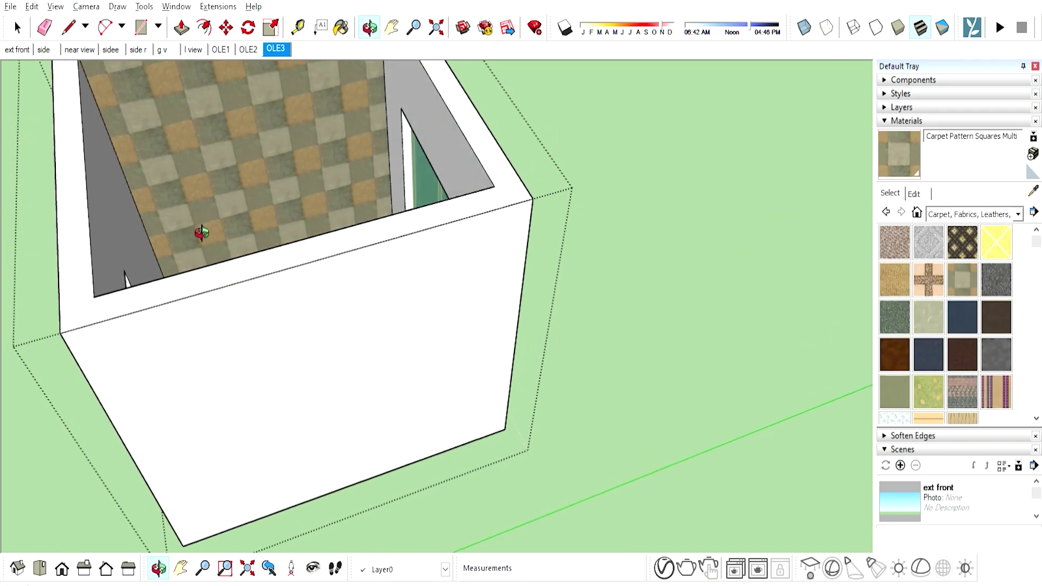
pyautogui.press('space')
pyautogui.moveTo(629, 280)
pyautogui.mouseDown(button='middle')
pyautogui.moveTo(449, 267)
pyautogui.moveTo(523, 251)
pyautogui.moveTo(474, 340)
pyautogui.moveTo(762, 348)
pyautogui.mouseUp(button='middle')
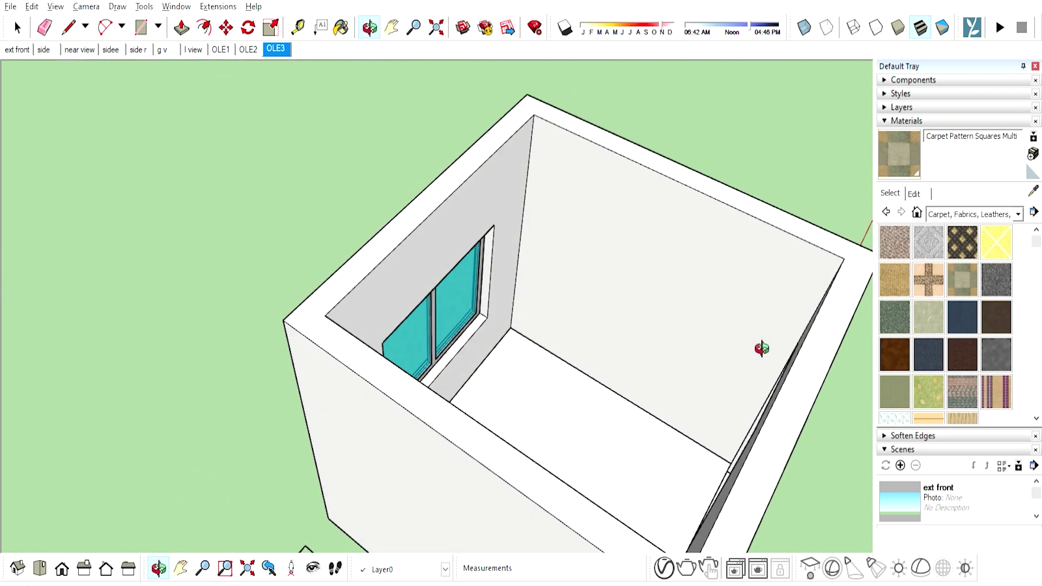
pyautogui.click(953, 294)
pyautogui.click(734, 293)
pyautogui.hotkey('ctrl', 'z')
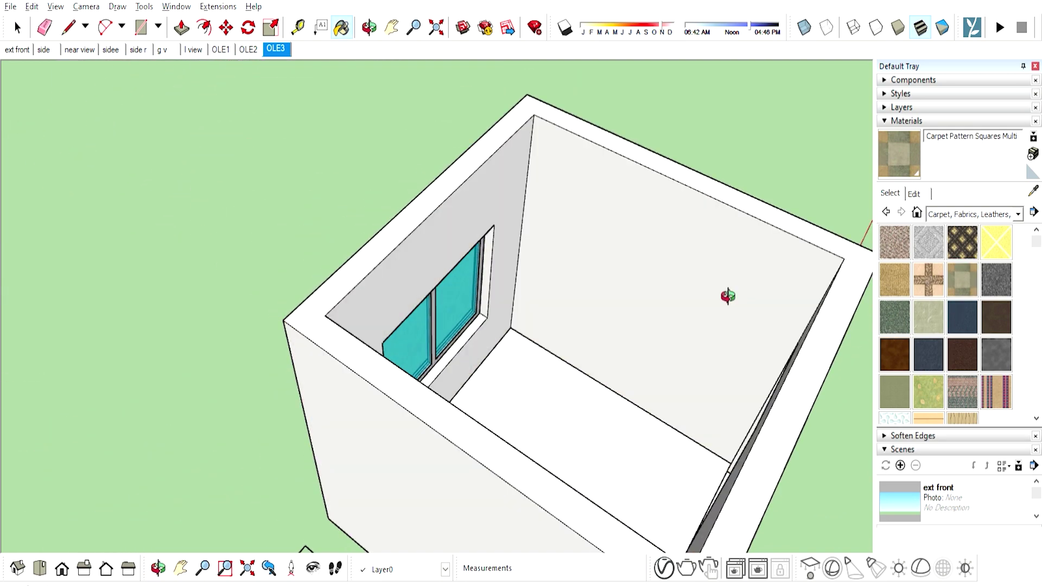
# Step: Inside the room group, paint two inner walls Leather Blue
pyautogui.moveTo(723, 298)
pyautogui.mouseDown(button='middle')
pyautogui.moveTo(216, 302)
pyautogui.moveTo(609, 311)
pyautogui.mouseUp(button='middle')
pyautogui.press('space')
pyautogui.doubleClick(640, 297)
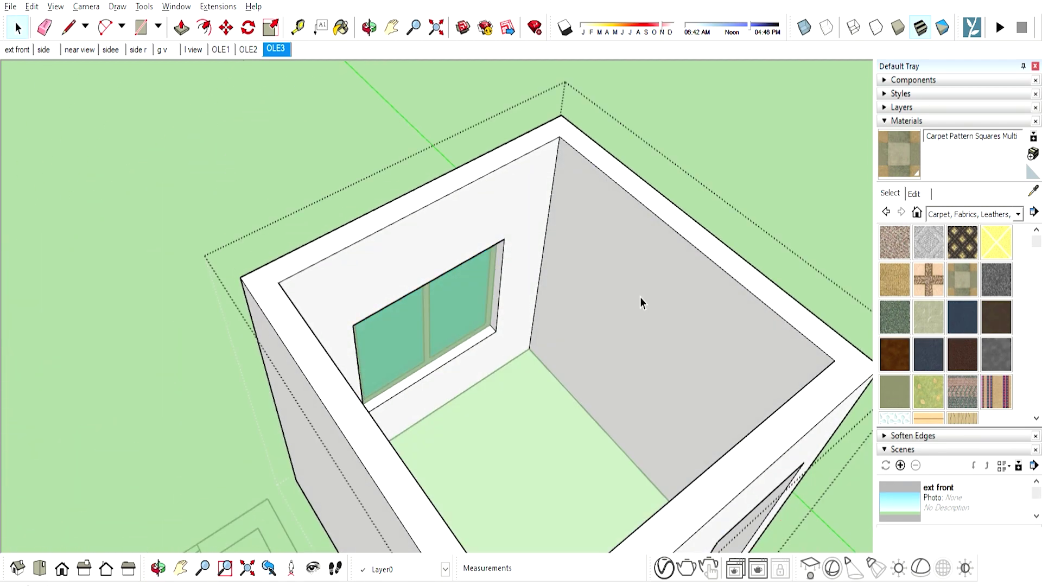
pyautogui.click(969, 312)
pyautogui.click(593, 255)
pyautogui.click(549, 272)
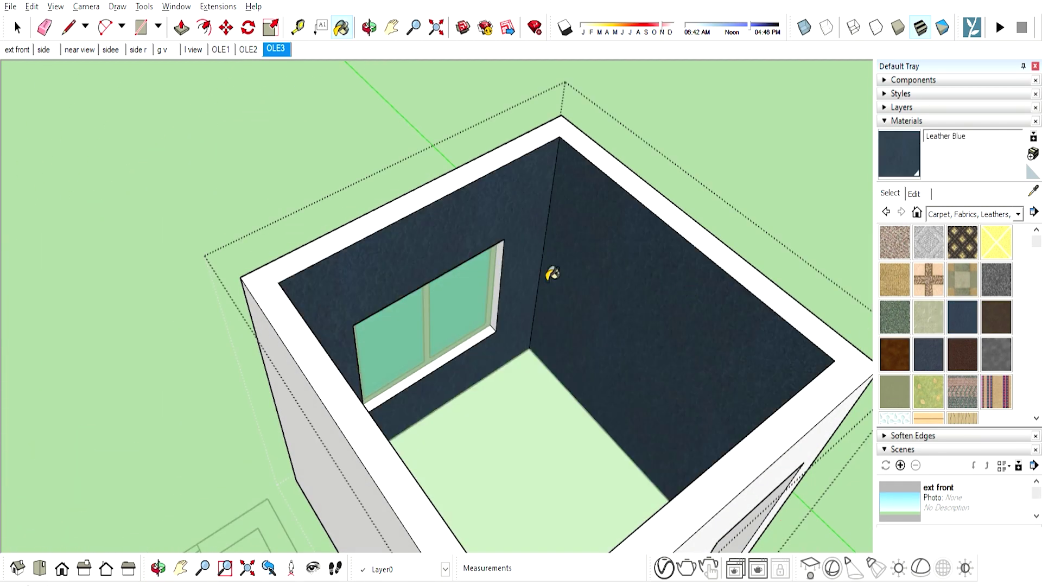
pyautogui.moveTo(549, 272)
pyautogui.mouseDown(button='middle')
pyautogui.moveTo(798, 372)
pyautogui.moveTo(645, 126)
pyautogui.moveTo(269, 419)
pyautogui.mouseUp(button='middle')
# Step: Repaint the inner walls Leather Red Brown and Leather Dark Brown
pyautogui.click(650, 412)
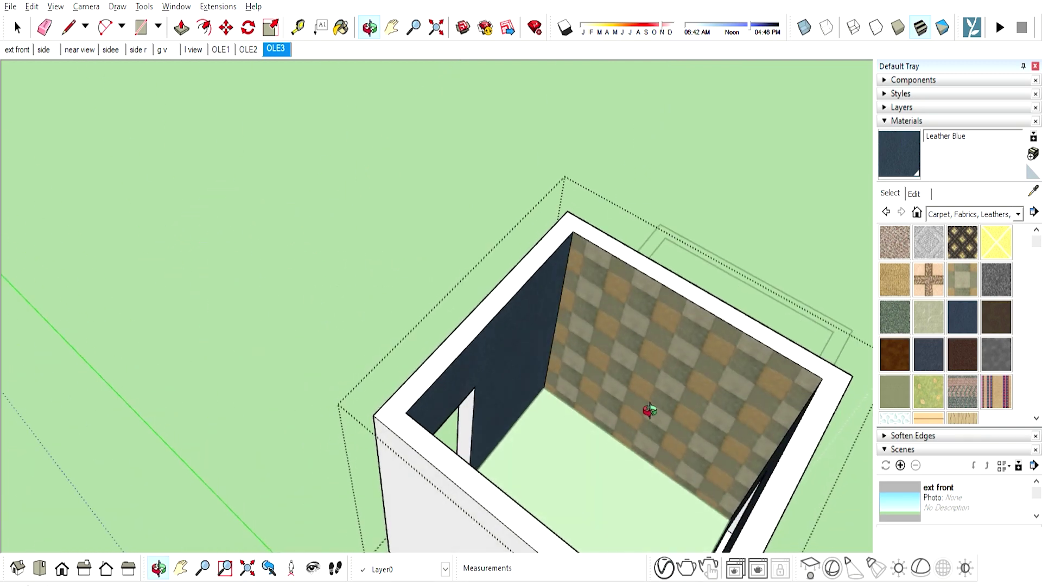
pyautogui.moveTo(649, 412)
pyautogui.mouseDown(button='middle')
pyautogui.moveTo(456, 361)
pyautogui.moveTo(532, 312)
pyautogui.moveTo(396, 351)
pyautogui.mouseUp(button='middle')
pyautogui.click(483, 377)
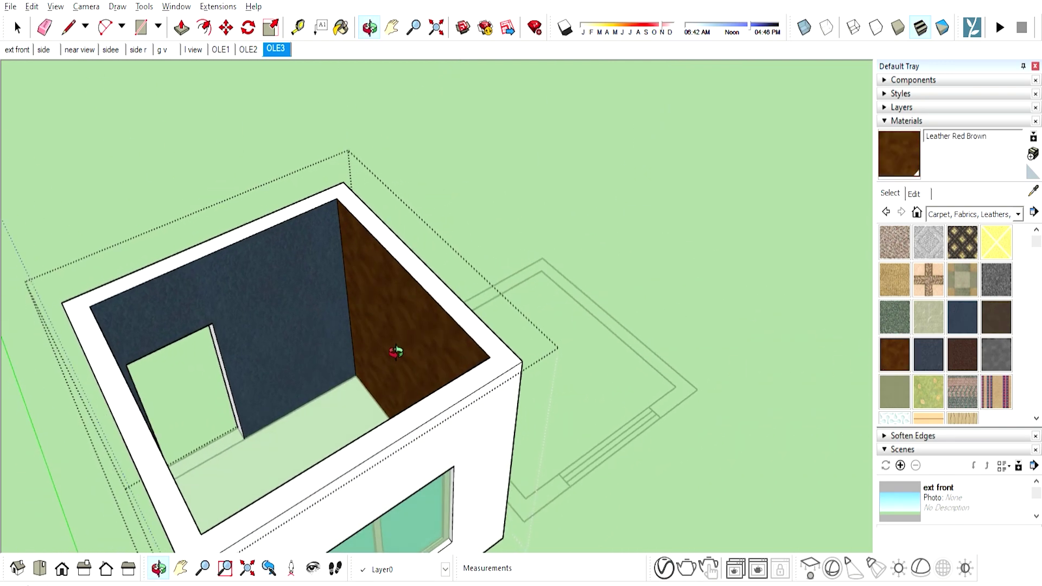
pyautogui.click(996, 317)
pyautogui.click(337, 307)
pyautogui.moveTo(337, 307)
pyautogui.mouseDown(button='middle')
pyautogui.moveTo(103, 344)
pyautogui.moveTo(293, 226)
pyautogui.moveTo(481, 450)
pyautogui.moveTo(344, 262)
pyautogui.mouseUp(button='middle')
pyautogui.press('space')
pyautogui.moveTo(414, 186)
pyautogui.mouseDown(button='middle')
pyautogui.moveTo(124, 233)
pyautogui.moveTo(402, 322)
pyautogui.mouseUp(button='middle')
pyautogui.scroll(3, 440, 291)
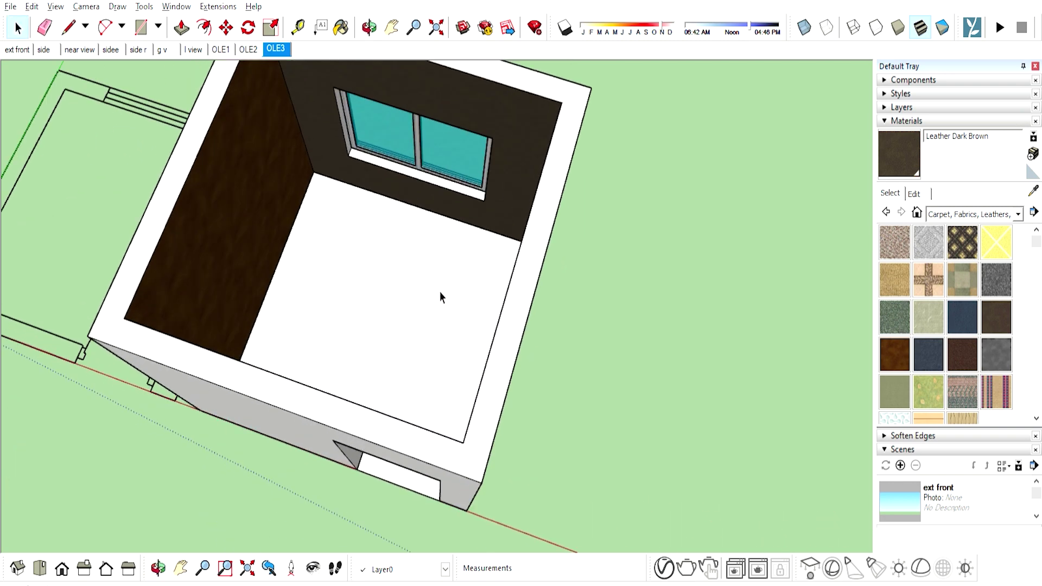
# Step: Paint the room floor with Marble Carrara Gold Floor Tile from the Tile collection
pyautogui.click(1021, 213)
pyautogui.click(955, 385)
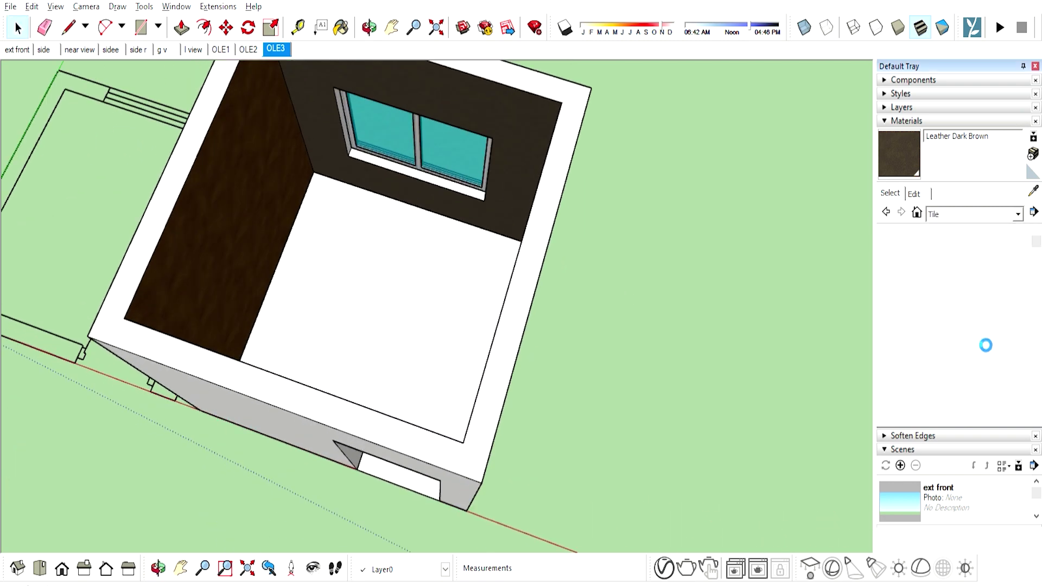
pyautogui.click(962, 305)
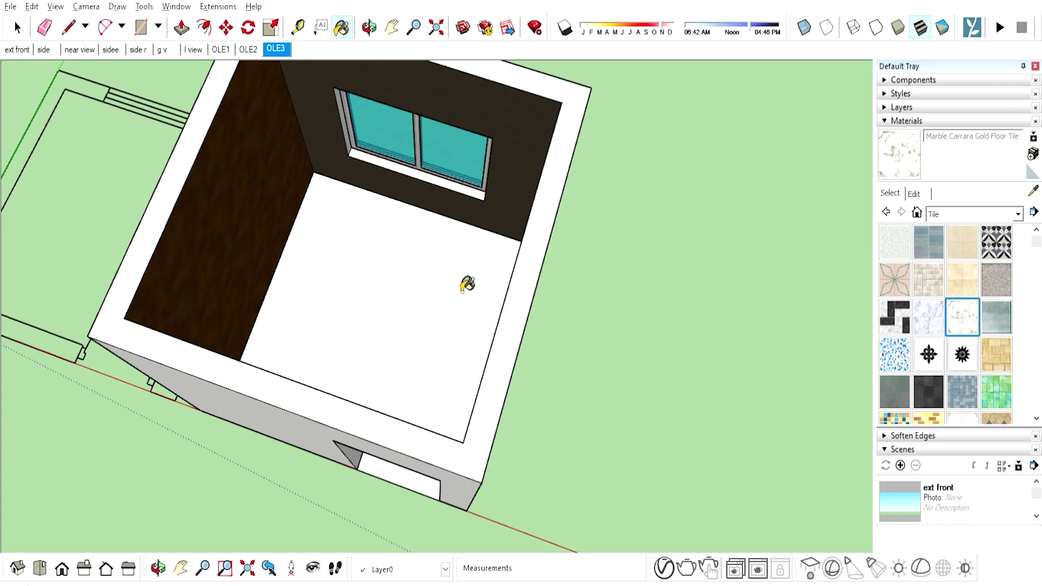
pyautogui.click(464, 285)
pyautogui.moveTo(437, 314); pyautogui.dragTo(553, 237, button='middle')
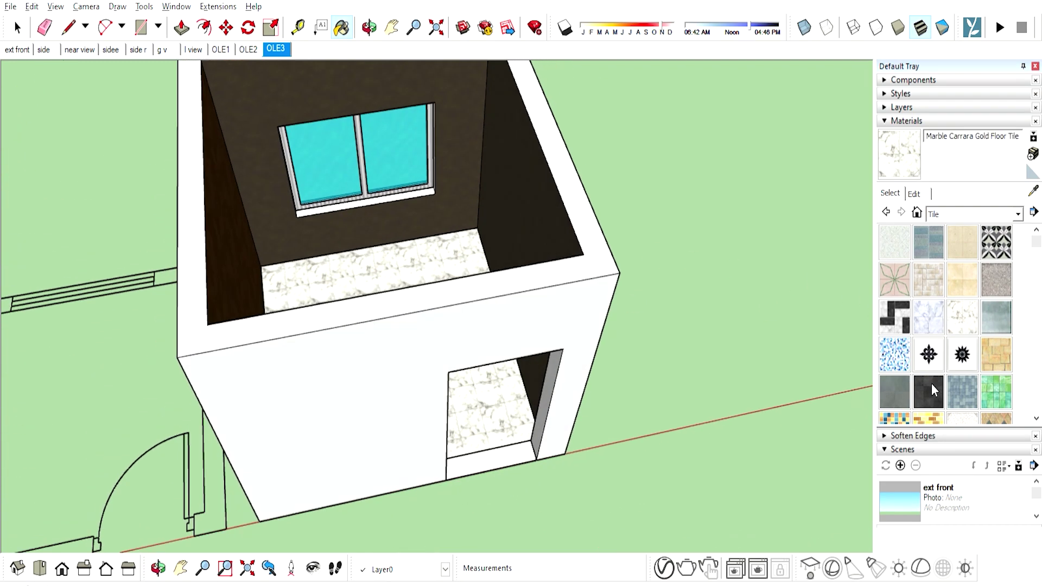
pyautogui.moveTo(525, 451)
pyautogui.mouseDown(button='middle')
pyautogui.moveTo(554, 428)
pyautogui.moveTo(354, 365)
pyautogui.moveTo(372, 460)
pyautogui.moveTo(432, 379)
pyautogui.moveTo(547, 281)
pyautogui.moveTo(507, 234)
pyautogui.moveTo(616, 286)
pyautogui.moveTo(400, 272)
pyautogui.moveTo(435, 263)
pyautogui.moveTo(371, 260)
pyautogui.moveTo(351, 325)
pyautogui.moveTo(526, 402)
pyautogui.moveTo(395, 491)
pyautogui.moveTo(369, 462)
pyautogui.mouseUp(button='middle')
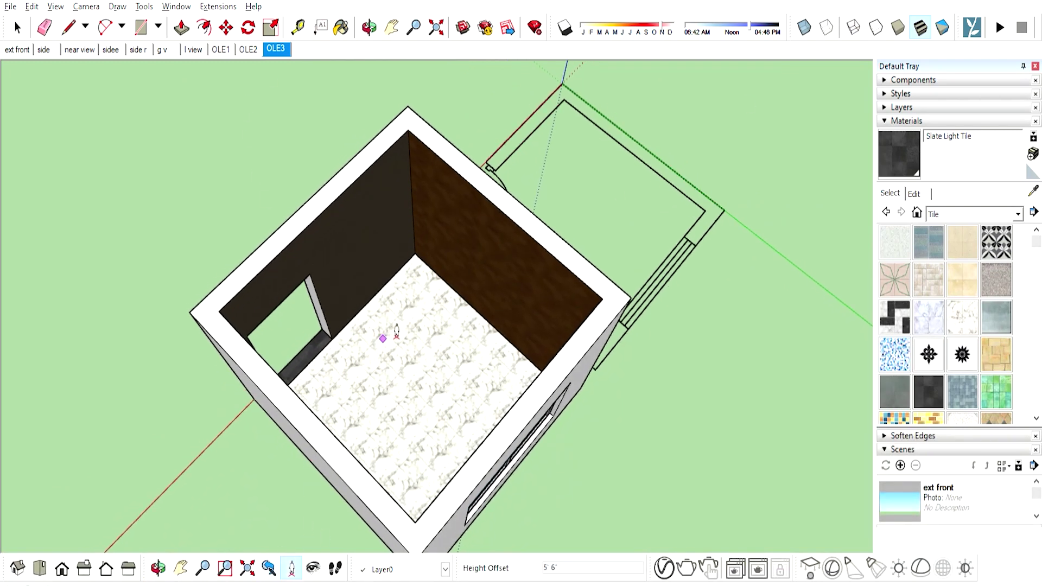
# Step: View the room from eye height with a 73° field of view, facing the window corner
pyautogui.click(424, 264)
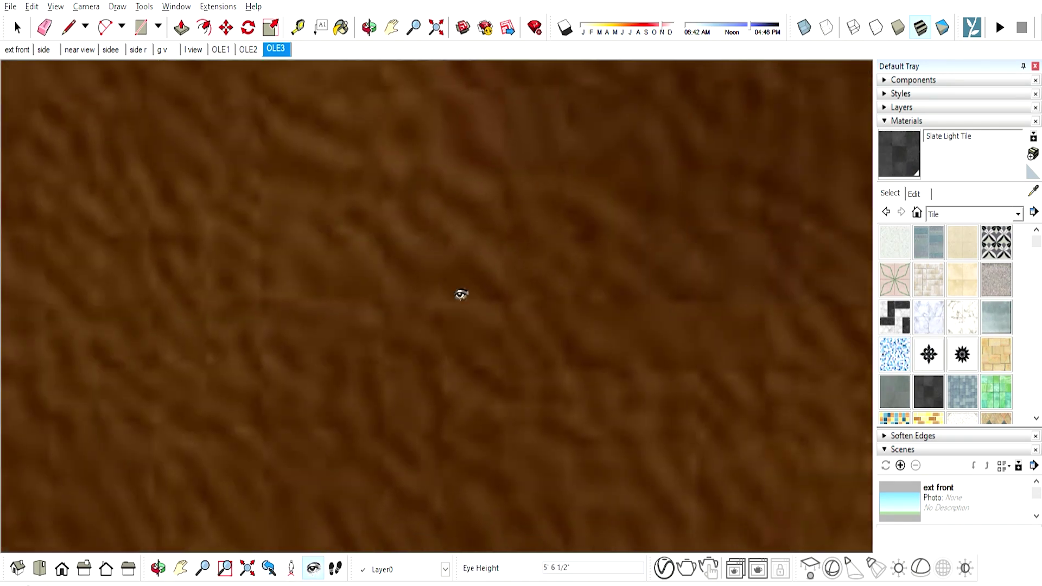
pyautogui.moveTo(461, 294)
pyautogui.mouseDown()
pyautogui.moveTo(391, 305)
pyautogui.moveTo(696, 319)
pyautogui.moveTo(514, 335)
pyautogui.moveTo(522, 311)
pyautogui.mouseUp()
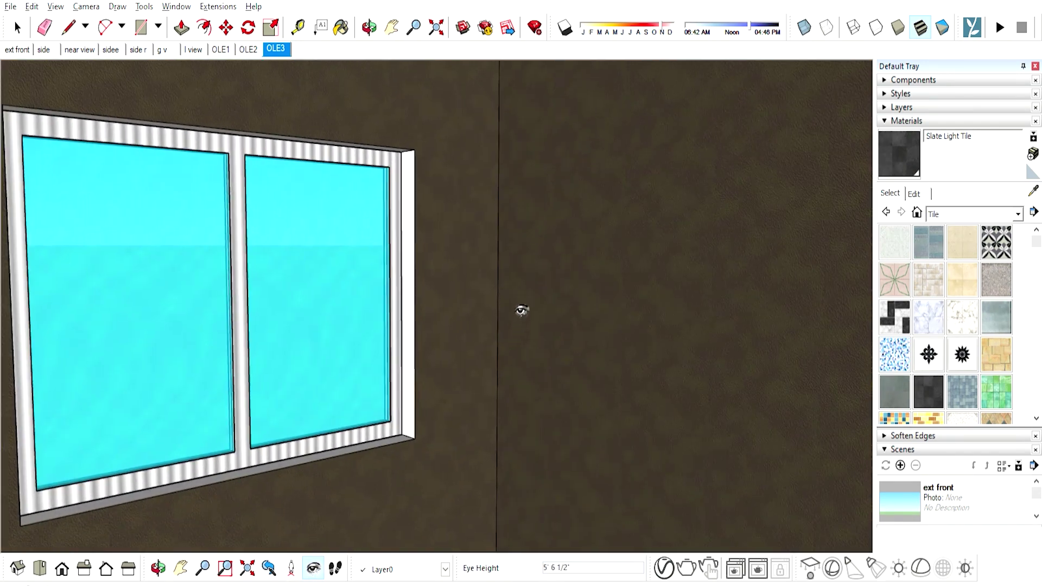
pyautogui.keyDown('shift'); pyautogui.moveTo(526, 164); pyautogui.dragTo(519, 348); pyautogui.keyUp('shift')
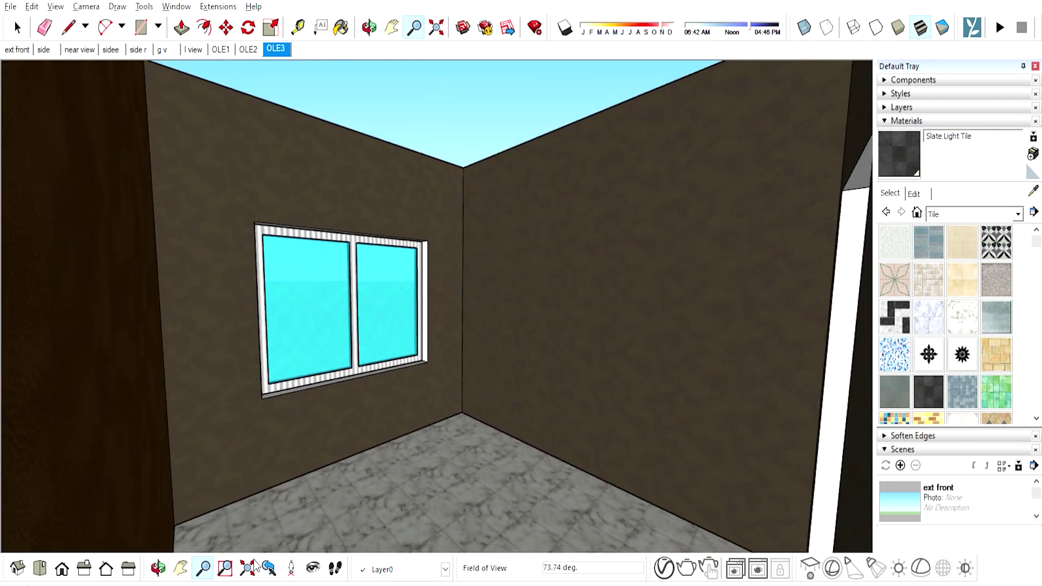
pyautogui.click(312, 568)
pyautogui.moveTo(358, 453)
pyautogui.mouseDown()
pyautogui.moveTo(539, 458)
pyautogui.moveTo(598, 427)
pyautogui.moveTo(524, 308)
pyautogui.moveTo(416, 302)
pyautogui.moveTo(323, 318)
pyautogui.moveTo(299, 394)
pyautogui.moveTo(342, 553)
pyautogui.moveTo(423, 488)
pyautogui.moveTo(430, 436)
pyautogui.mouseUp()
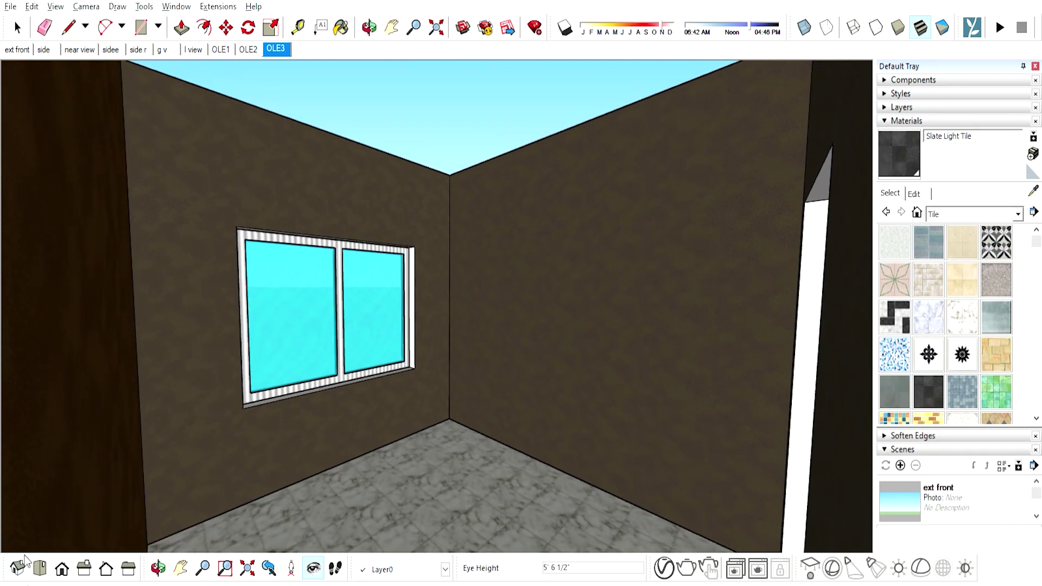
# Step: Move the camera out of the room and zoom back to an aerial overview
pyautogui.click(21, 559)
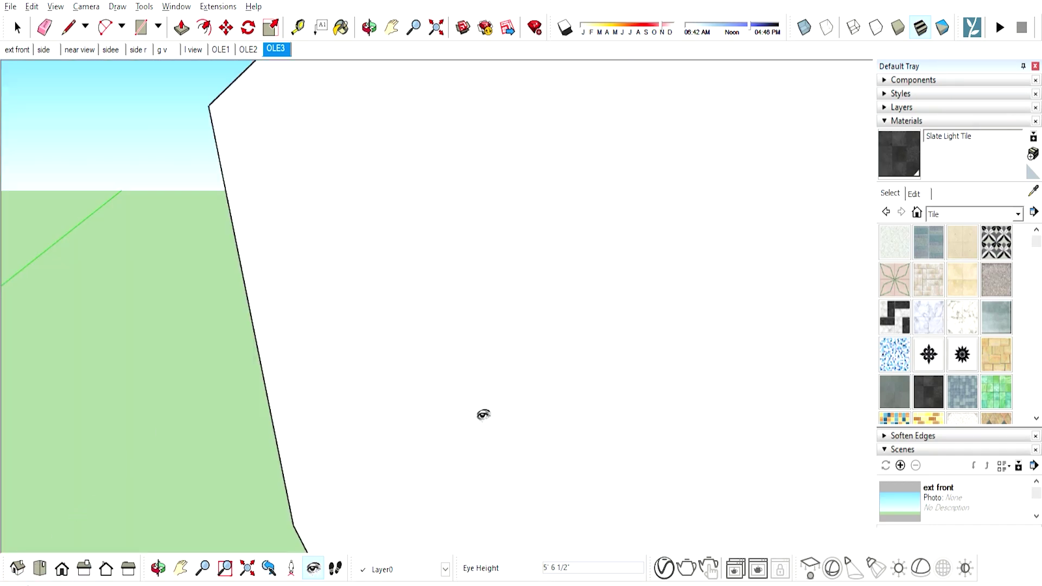
pyautogui.press('space')
pyautogui.moveTo(497, 421)
pyautogui.mouseDown(button='middle')
pyautogui.moveTo(421, 326)
pyautogui.moveTo(472, 354)
pyautogui.moveTo(472, 368)
pyautogui.moveTo(386, 342)
pyautogui.moveTo(399, 260)
pyautogui.moveTo(418, 282)
pyautogui.mouseUp(button='middle')
pyautogui.scroll(-3, 471, 361)
pyautogui.scroll(-3, 464, 363)
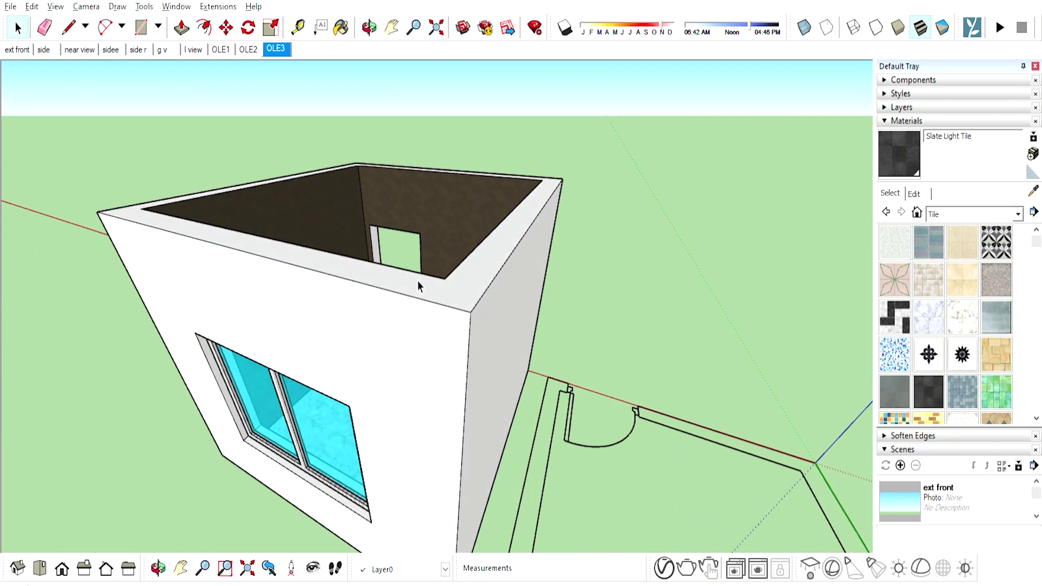
pyautogui.scroll(-2, 439, 347)
pyautogui.scroll(-2, 460, 415)
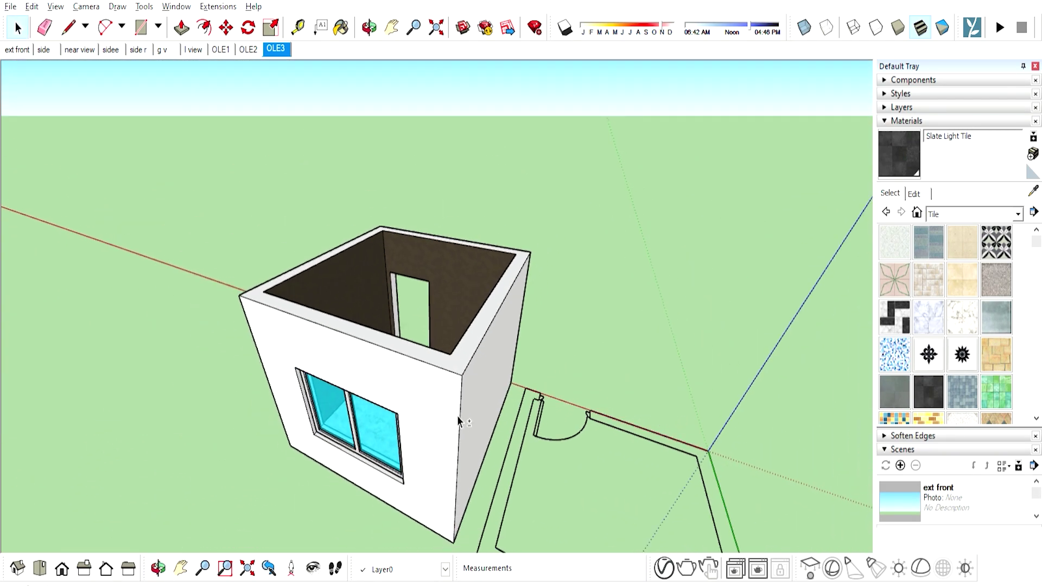